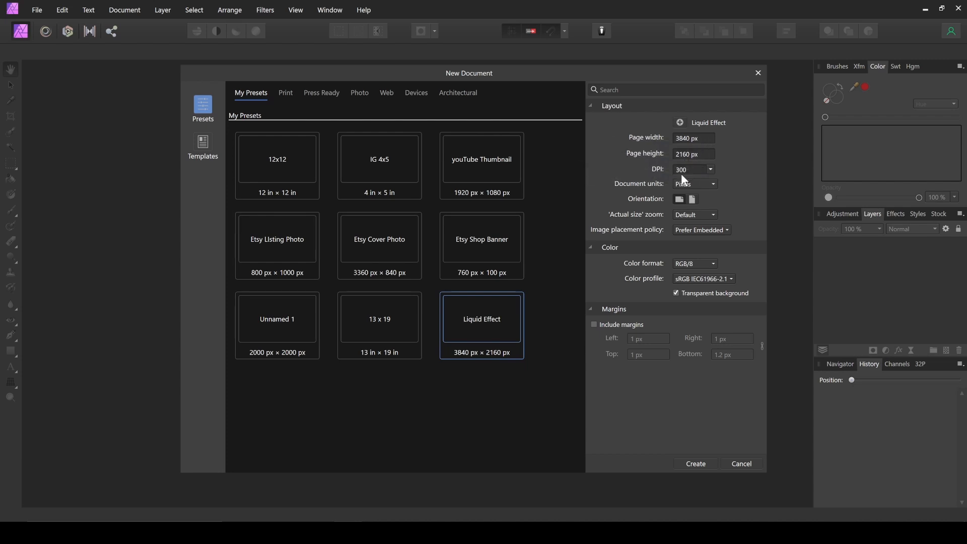
# Create a new 3840 × 2160 px document at 300 DPI with a transparent background.
pyautogui.click(677, 294)
pyautogui.click(702, 471)
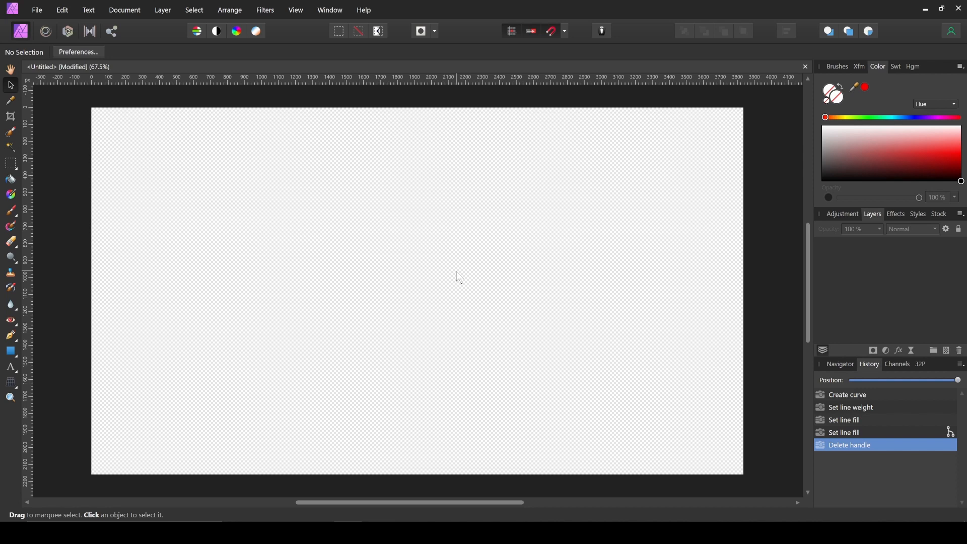
# Draw a straight Pen line from the page's upper-left corner to its lower-right corner with a 20 pt stroke.
pyautogui.click(11, 336)
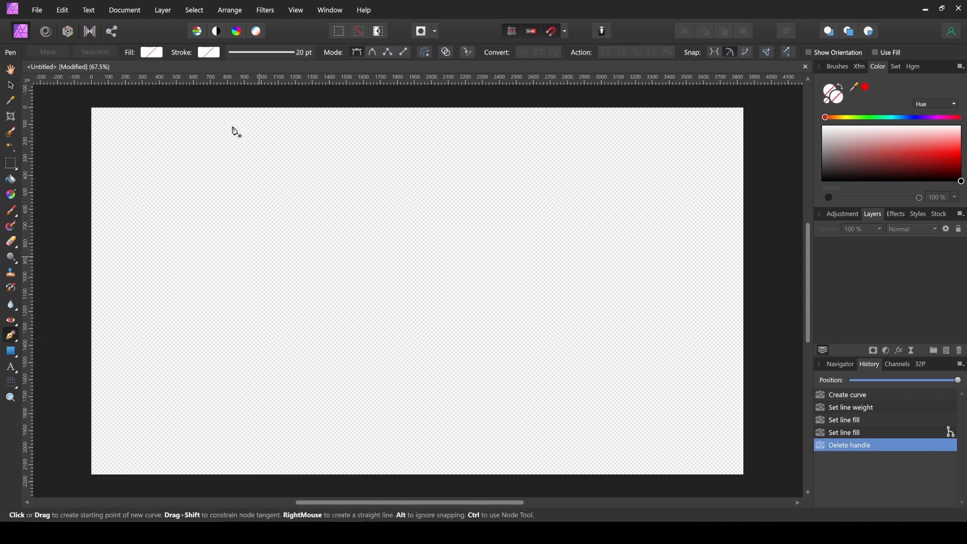
pyautogui.click(91, 107)
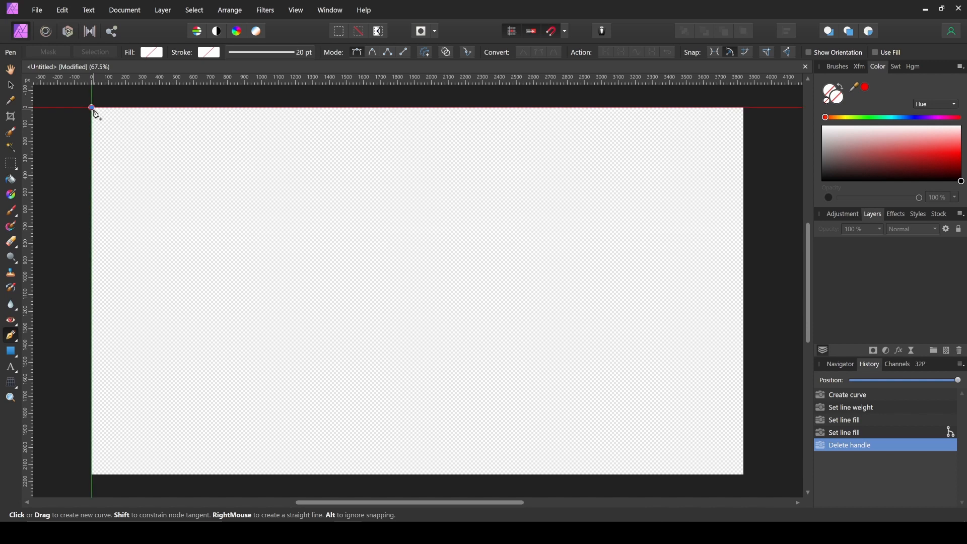
pyautogui.click(744, 475)
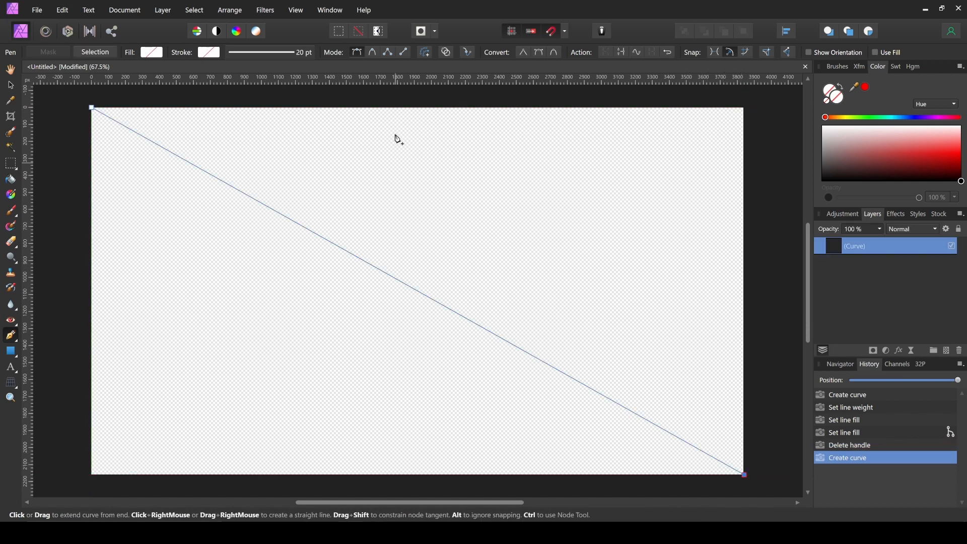
pyautogui.click(299, 52)
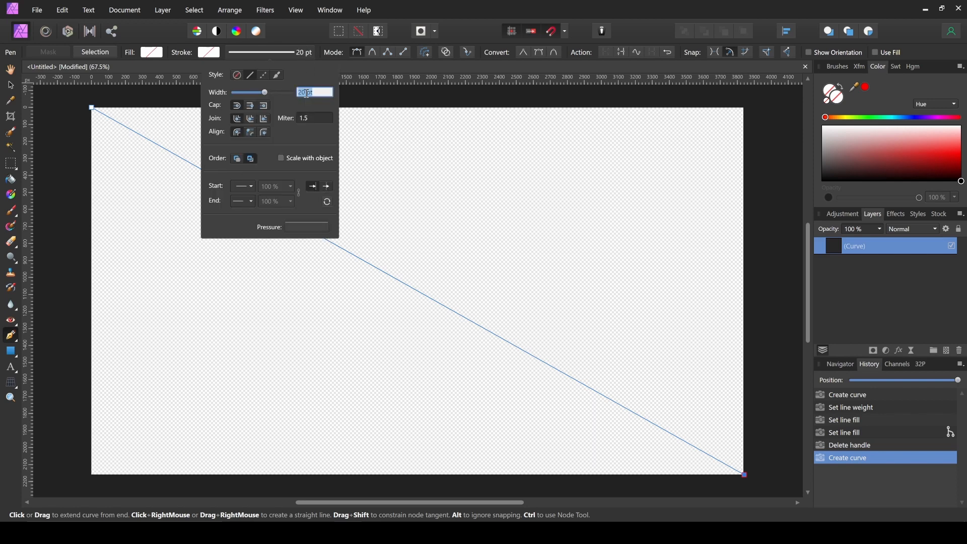
pyautogui.press('Return')
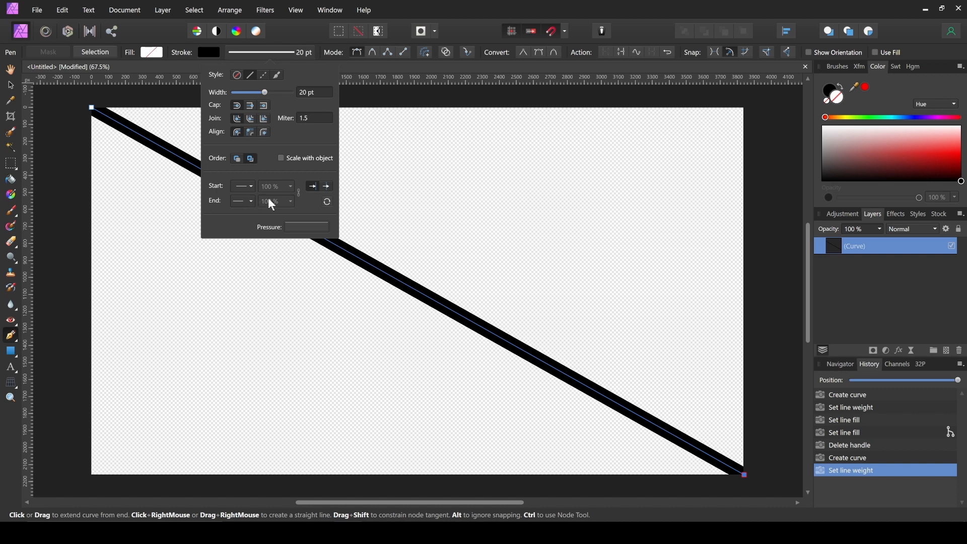
# Duplicate the diagonal line, offset the copy above and right of the original, and set its stroke width to 6 pt.
pyautogui.click(866, 251)
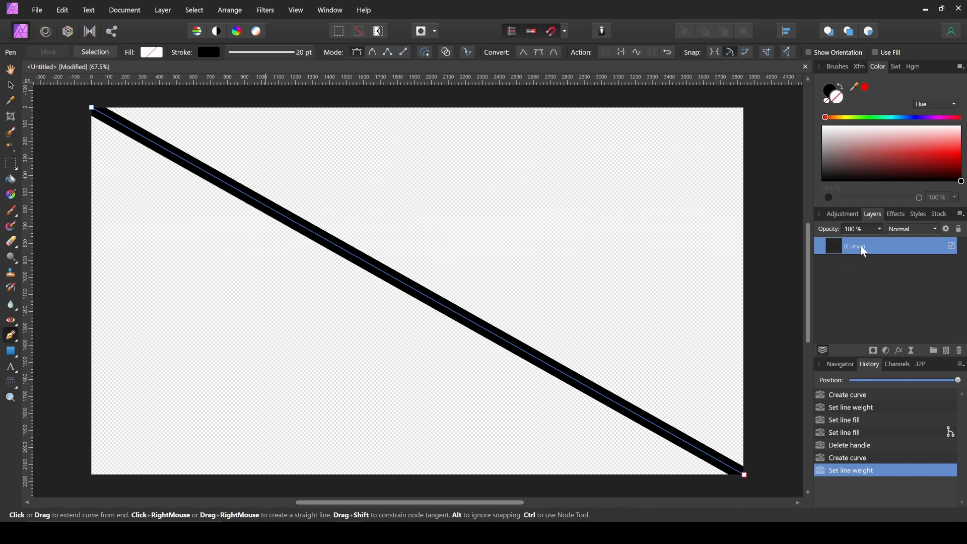
pyautogui.hotkey('ctrl', 'j')
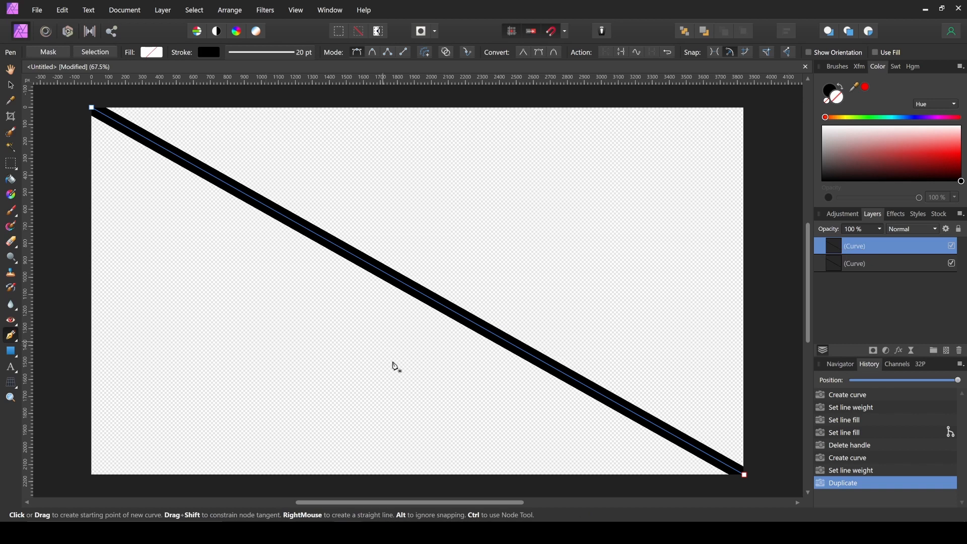
pyautogui.press('v')
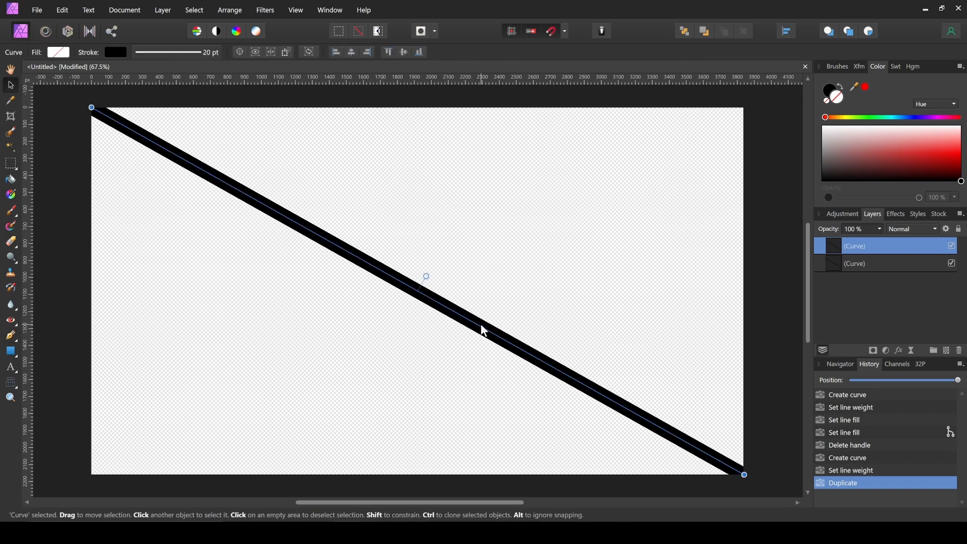
pyautogui.moveTo(481, 325); pyautogui.dragTo(497, 290)
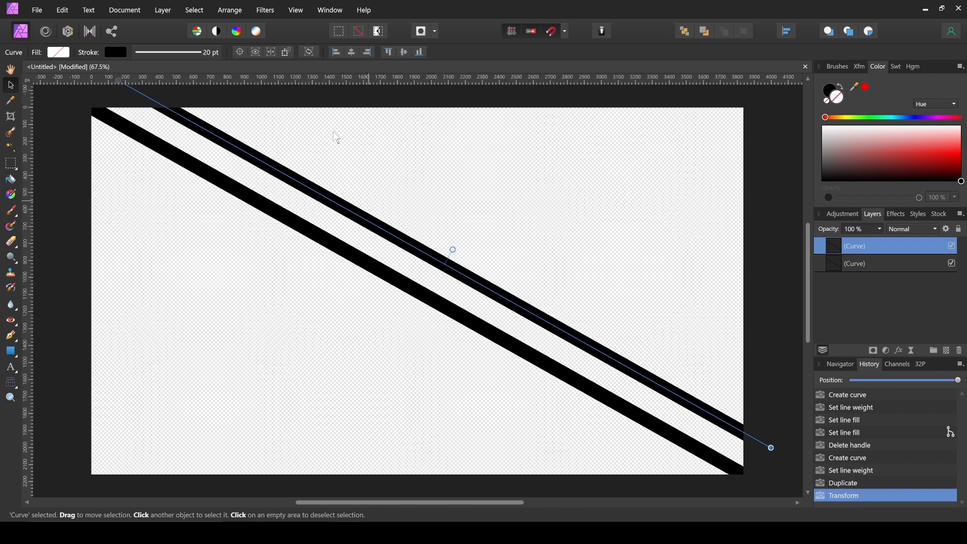
pyautogui.click(209, 54)
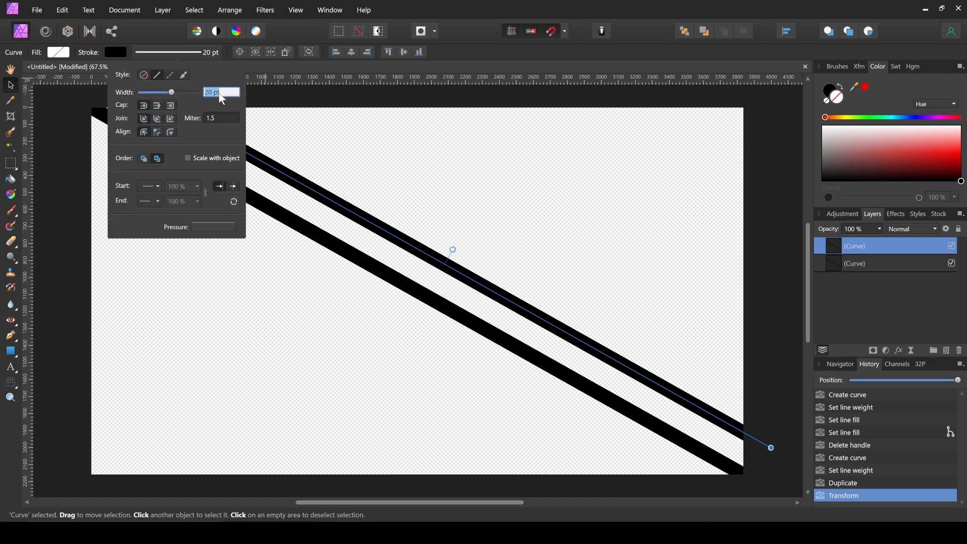
pyautogui.write('6')
pyautogui.press('Return')
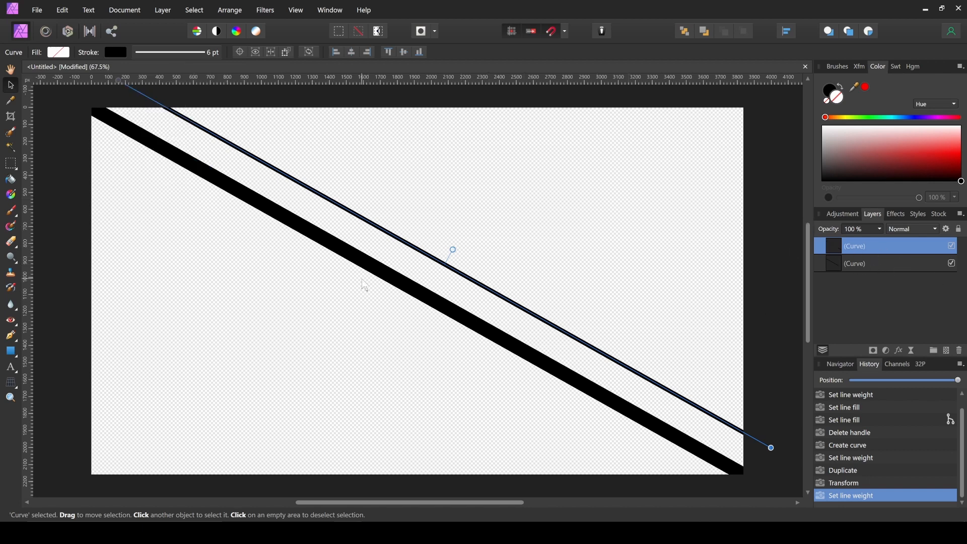
# Duplicate the thin line and place the copy parallel on the lower-left side of the thick line.
pyautogui.hotkey('ctrl', 'j')
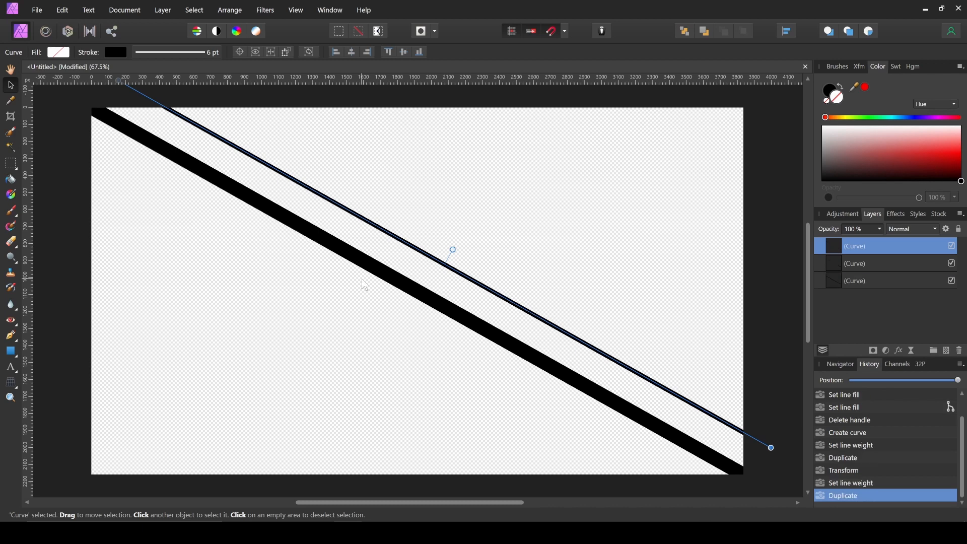
pyautogui.moveTo(442, 278); pyautogui.dragTo(392, 320)
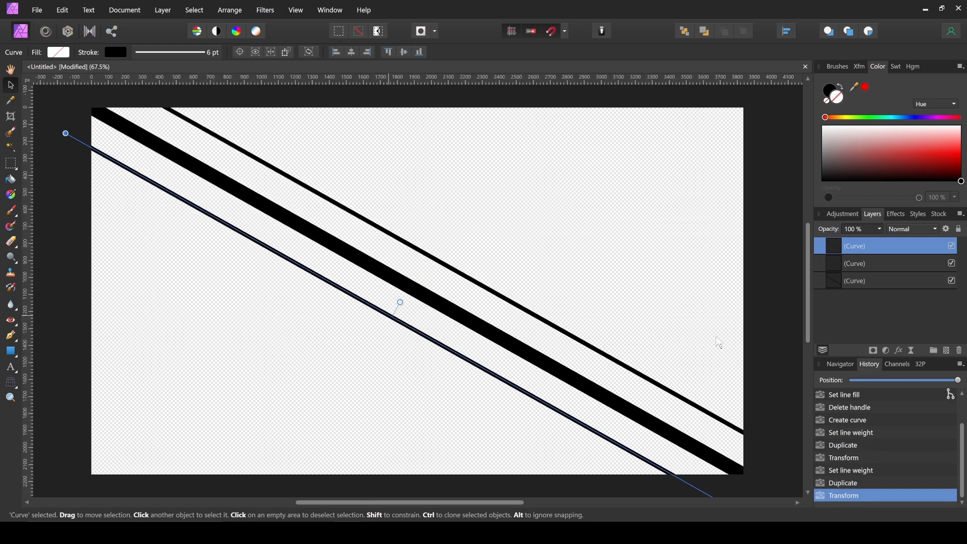
pyautogui.click(779, 287)
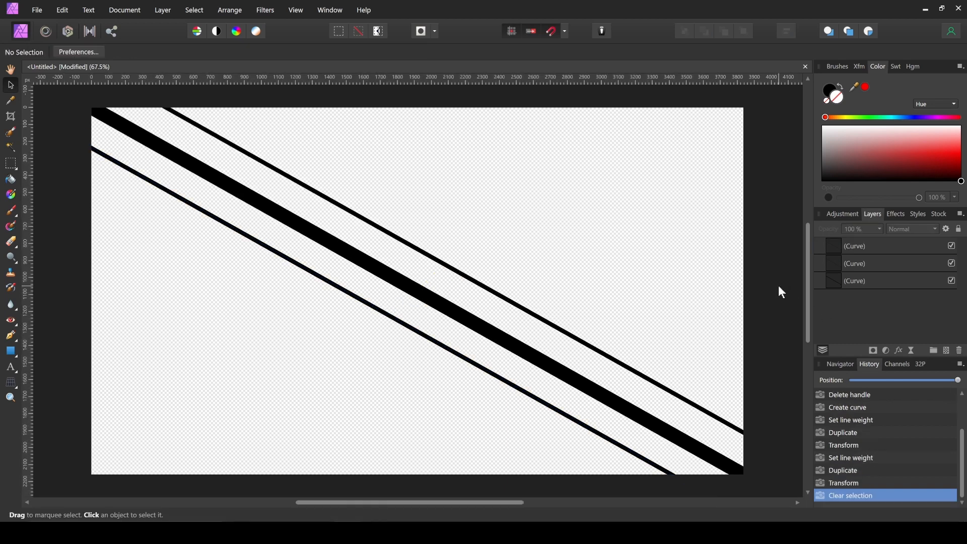
# Group the thick line and the two thin lines.
pyautogui.click(855, 247)
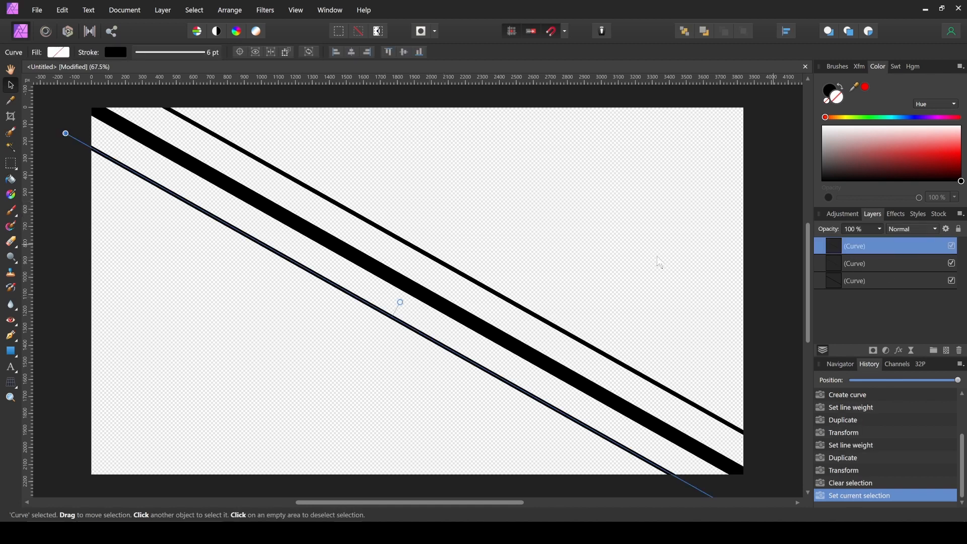
pyautogui.keyDown('shift'); pyautogui.click(886, 283); pyautogui.keyUp('shift')
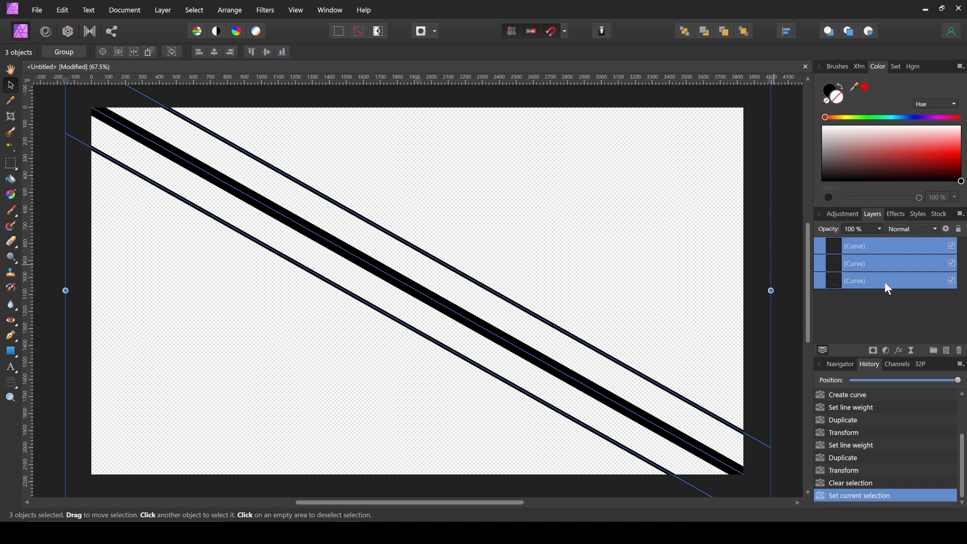
pyautogui.hotkey('ctrl', 'g')
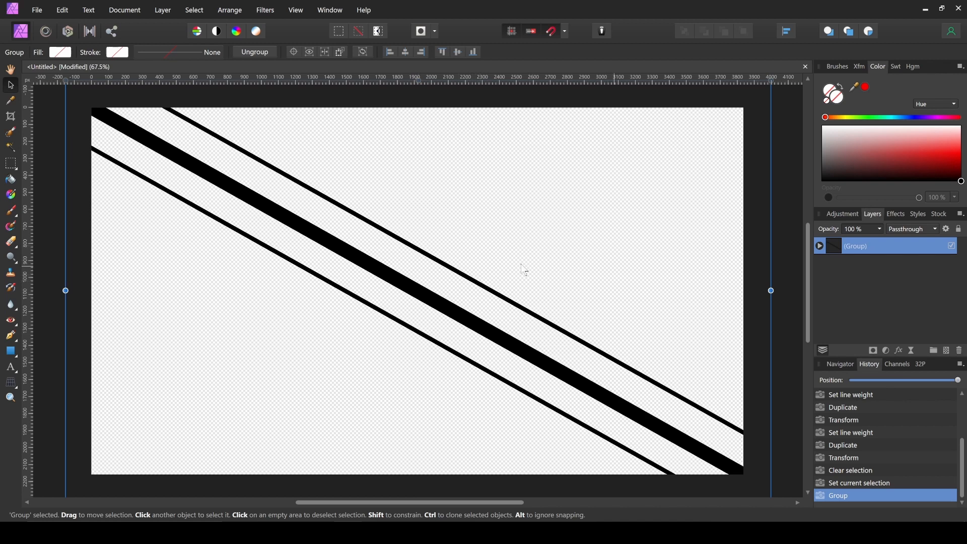
# Duplicate the line group twice toward the upper right and twice toward the lower left at even spacing to cover the page.
pyautogui.moveTo(410, 283); pyautogui.dragTo(501, 211)
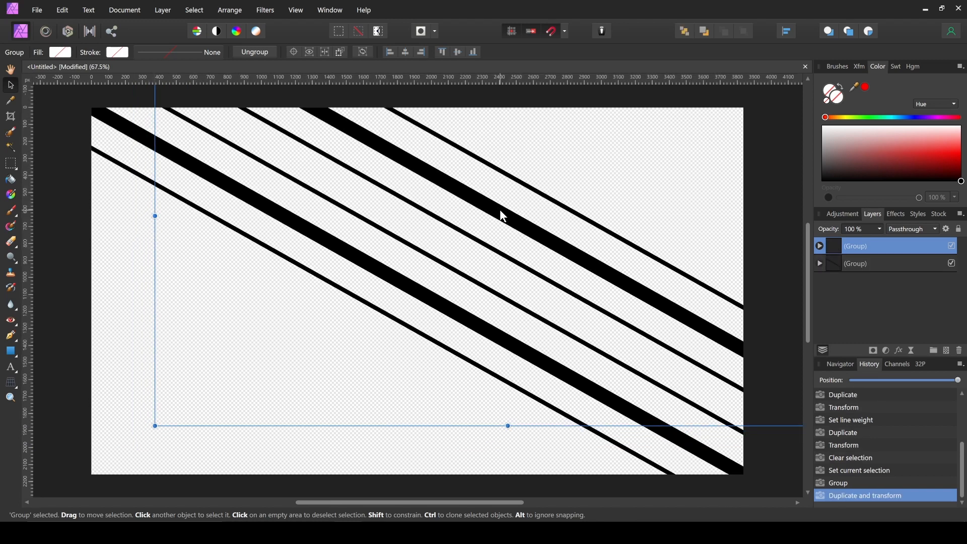
pyautogui.hotkey('ctrl', 'j')
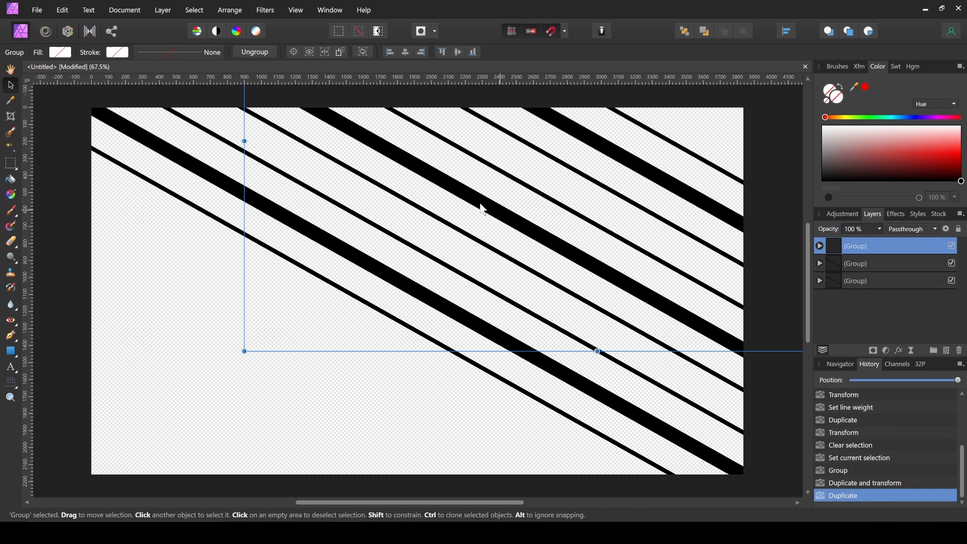
pyautogui.click(444, 298)
pyautogui.moveTo(443, 301); pyautogui.dragTo(390, 390)
pyautogui.hotkey('ctrl', 'j')
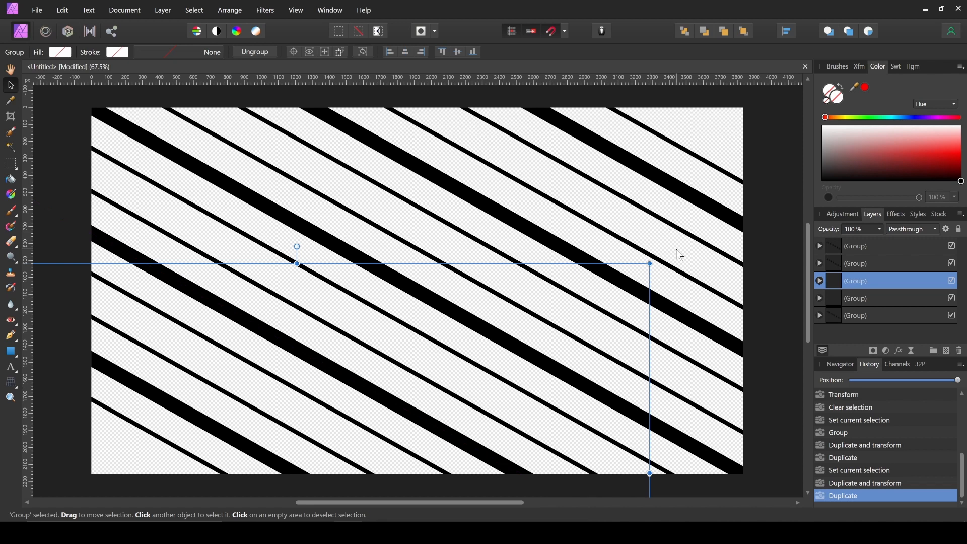
# Combine all five line groups into a single group.
pyautogui.click(873, 246)
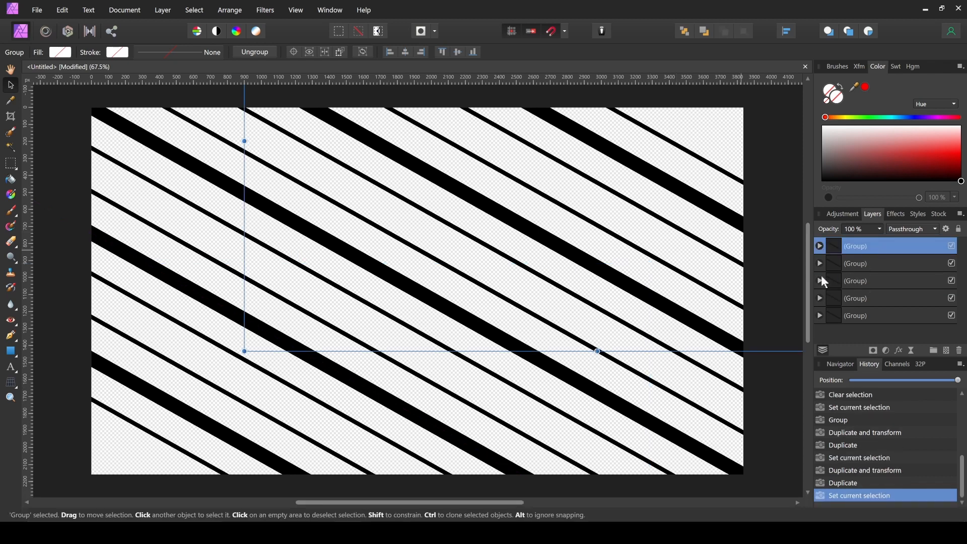
pyautogui.keyDown('shift'); pyautogui.click(872, 316); pyautogui.keyUp('shift')
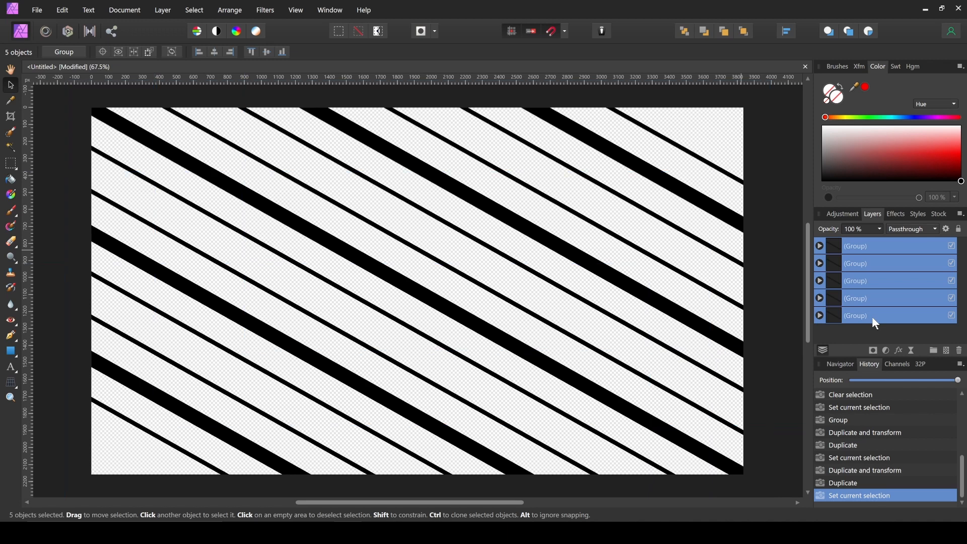
pyautogui.hotkey('ctrl', 'g')
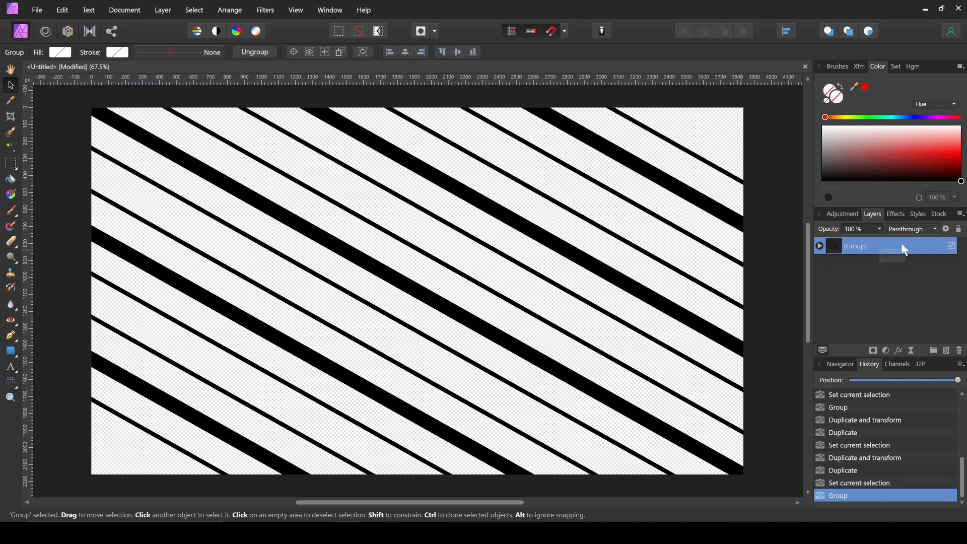
# Draw a rectangle covering the whole page and remove its stroke.
pyautogui.click(11, 353)
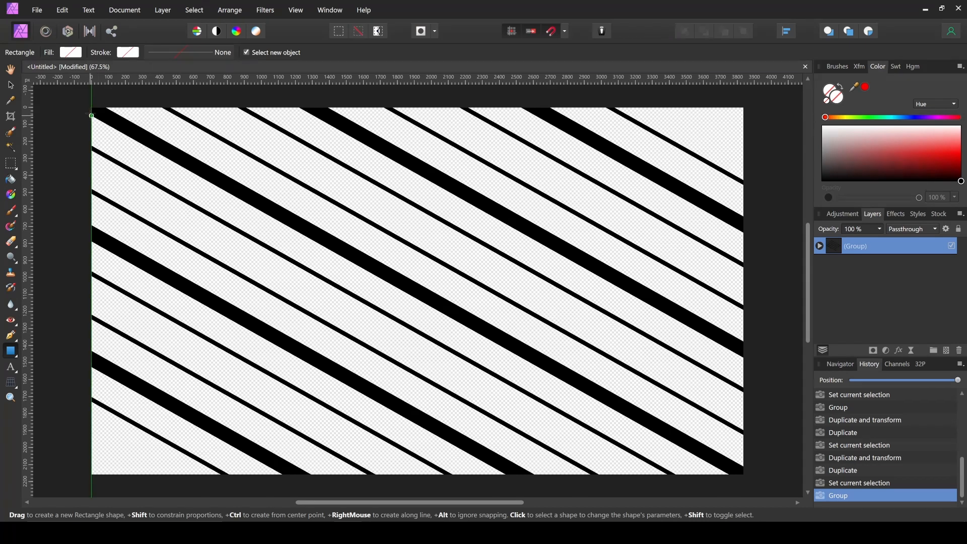
pyautogui.moveTo(91, 107)
pyautogui.mouseDown()
pyautogui.moveTo(176, 269)
pyautogui.moveTo(632, 404)
pyautogui.moveTo(804, 466)
pyautogui.moveTo(738, 475)
pyautogui.mouseUp()
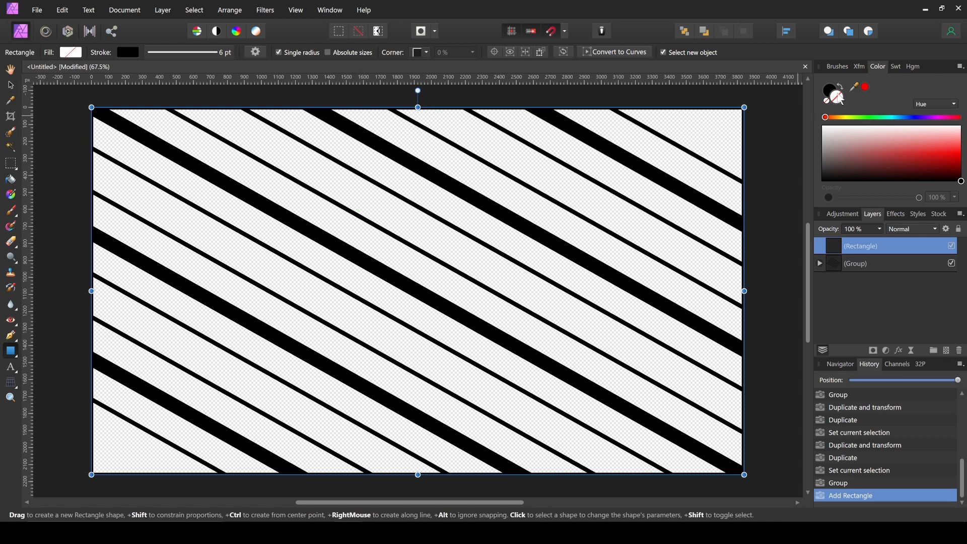
pyautogui.click(831, 104)
pyautogui.click(828, 101)
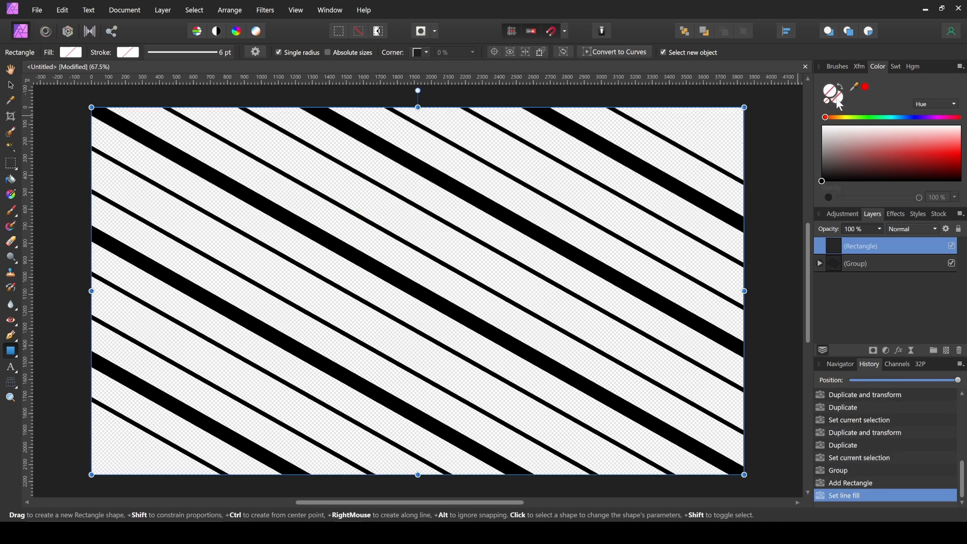
# Fill the page-sized rectangle with light turquoise and move it beneath the stripe group.
pyautogui.click(890, 118)
pyautogui.click(930, 143)
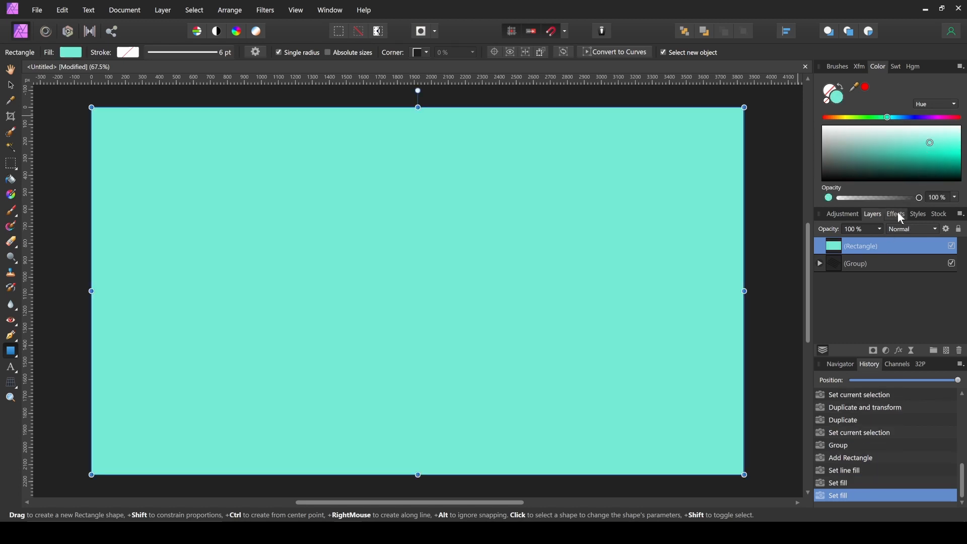
pyautogui.click(923, 142)
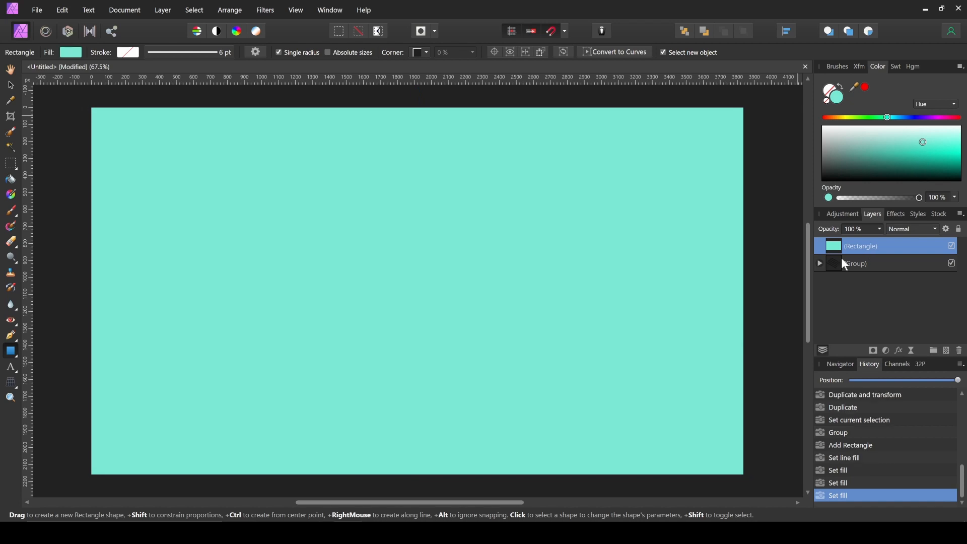
pyautogui.moveTo(844, 247); pyautogui.dragTo(849, 284)
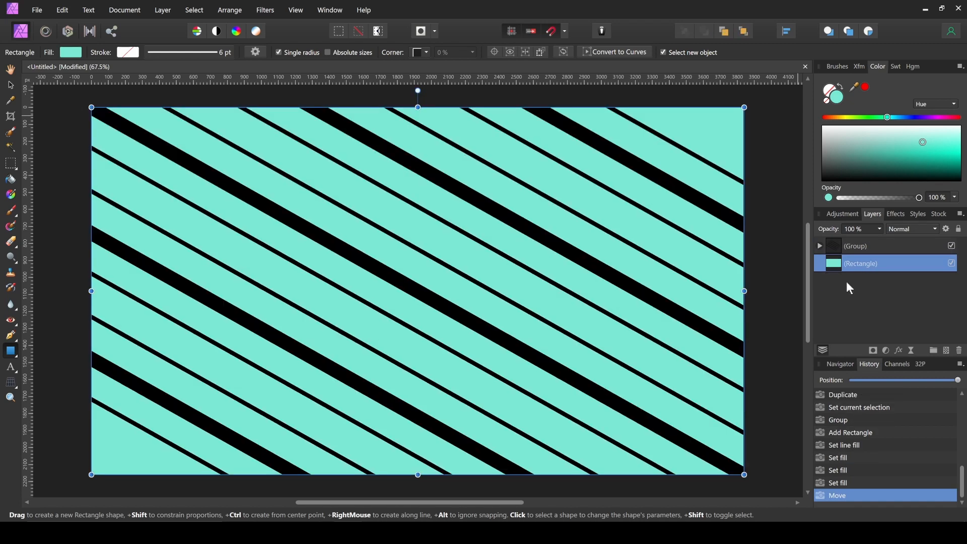
# Rasterize the stripe group into a pixel layer.
pyautogui.click(855, 245)
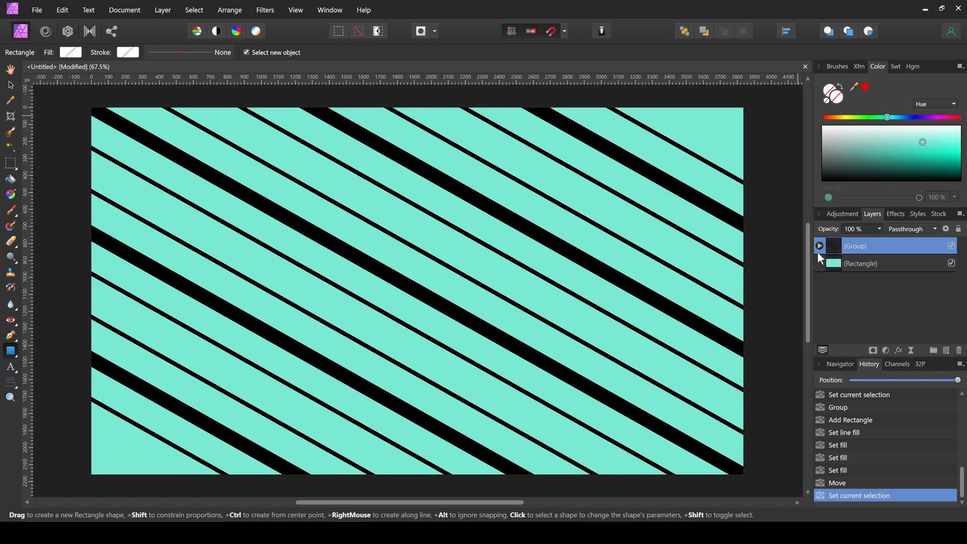
pyautogui.rightClick(858, 251)
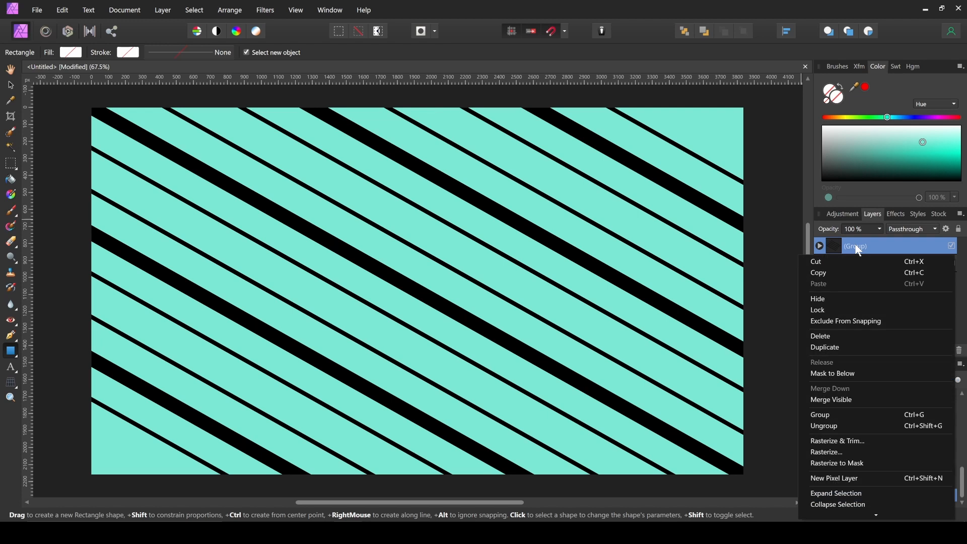
pyautogui.click(863, 456)
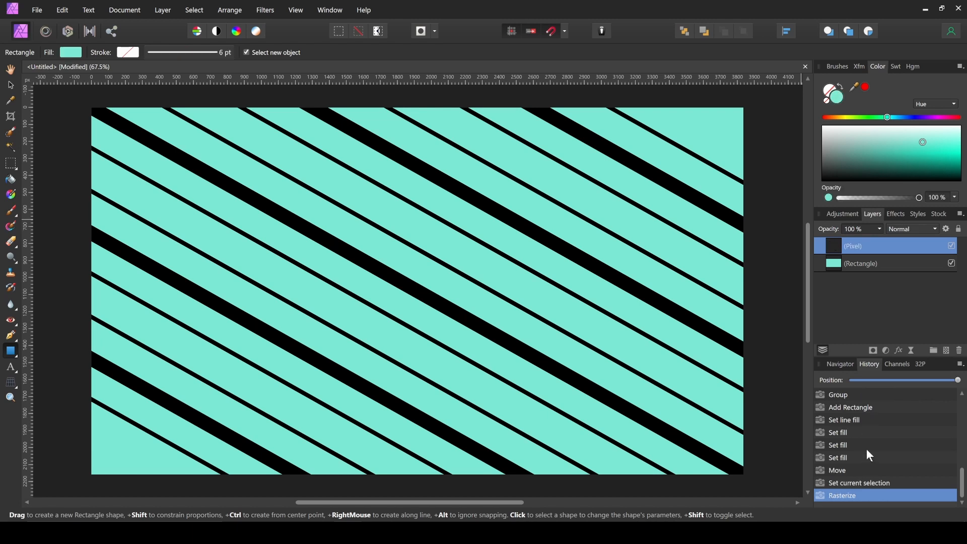
# Enter the Liquify Persona and set the brush to 800 px size, 50% hardness and 70% speed.
pyautogui.click(47, 33)
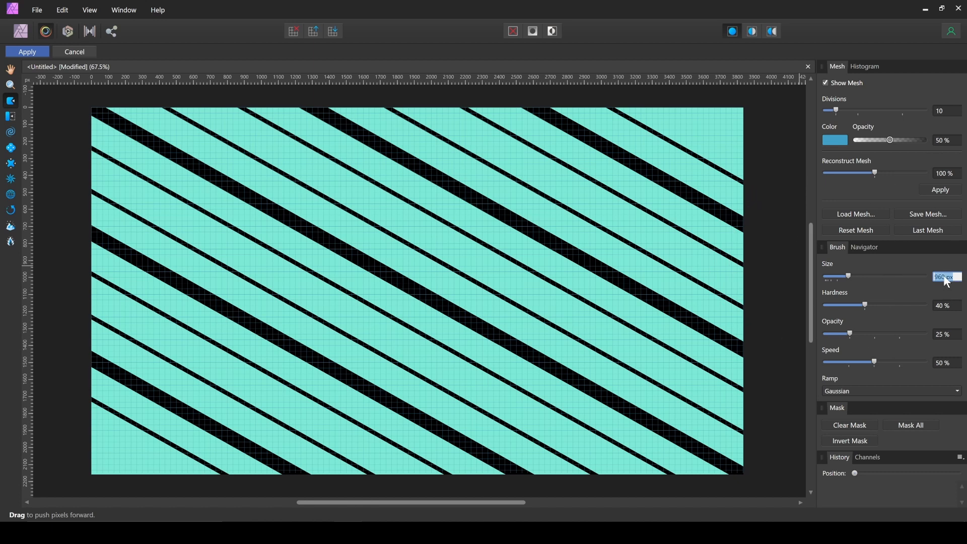
pyautogui.write('00')
pyautogui.press('Return')
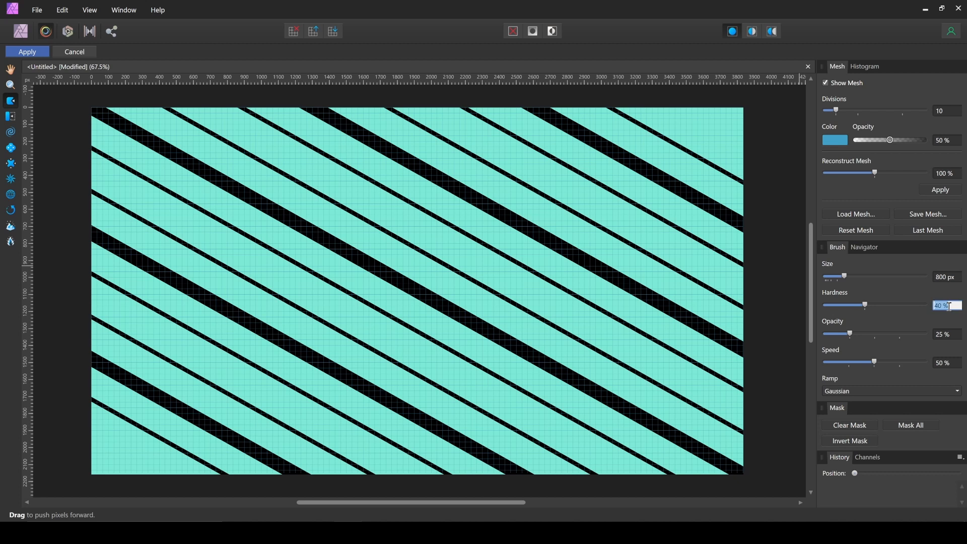
pyautogui.press('Return')
pyautogui.click(942, 363)
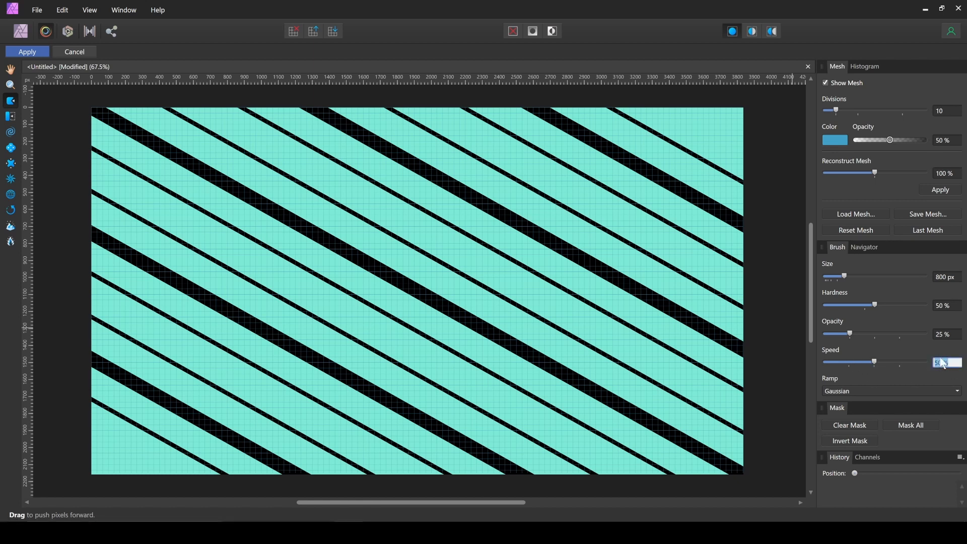
pyautogui.write('70')
pyautogui.press('Return')
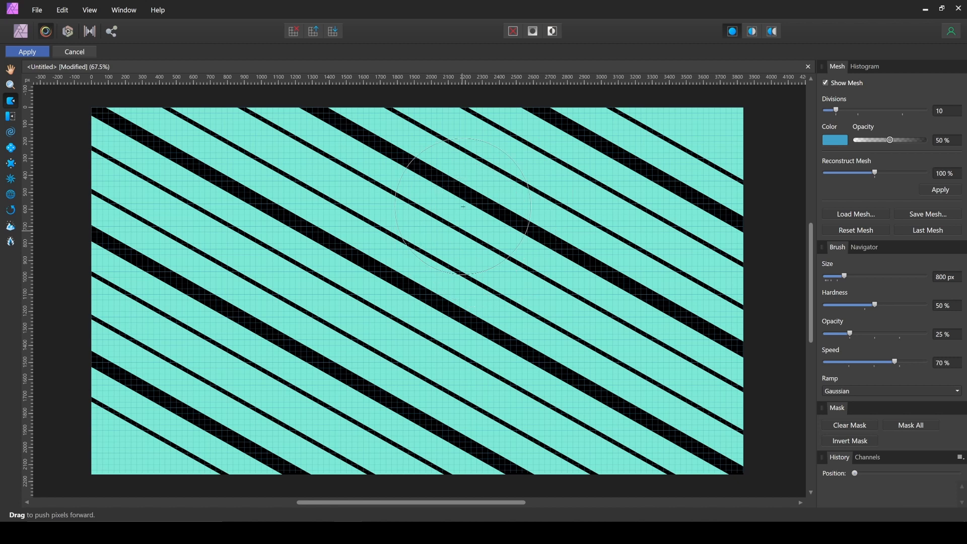
# Warp the black stripes into irregular waves across the whole page with Push Left strokes.
pyautogui.click(16, 120)
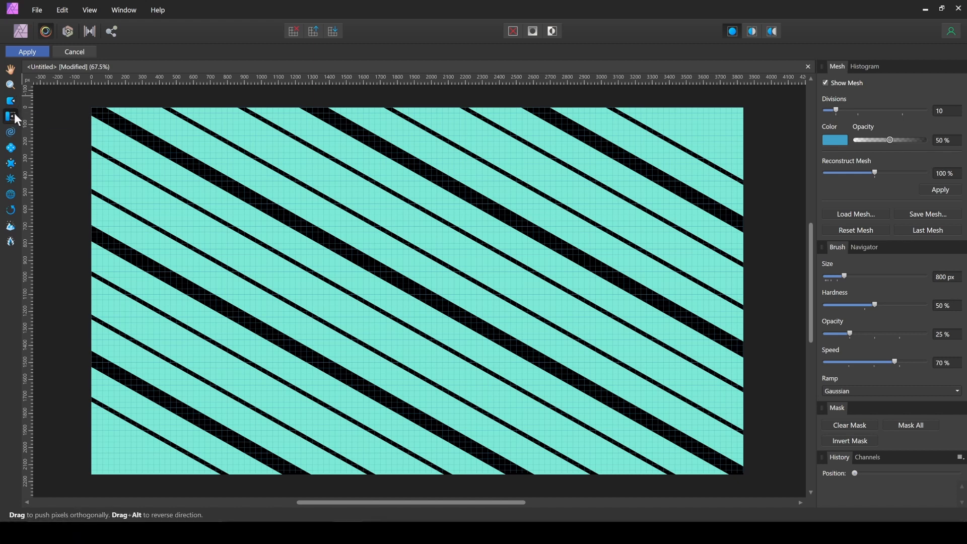
pyautogui.moveTo(188, 155)
pyautogui.mouseDown()
pyautogui.moveTo(242, 137)
pyautogui.moveTo(276, 144)
pyautogui.moveTo(272, 151)
pyautogui.mouseUp()
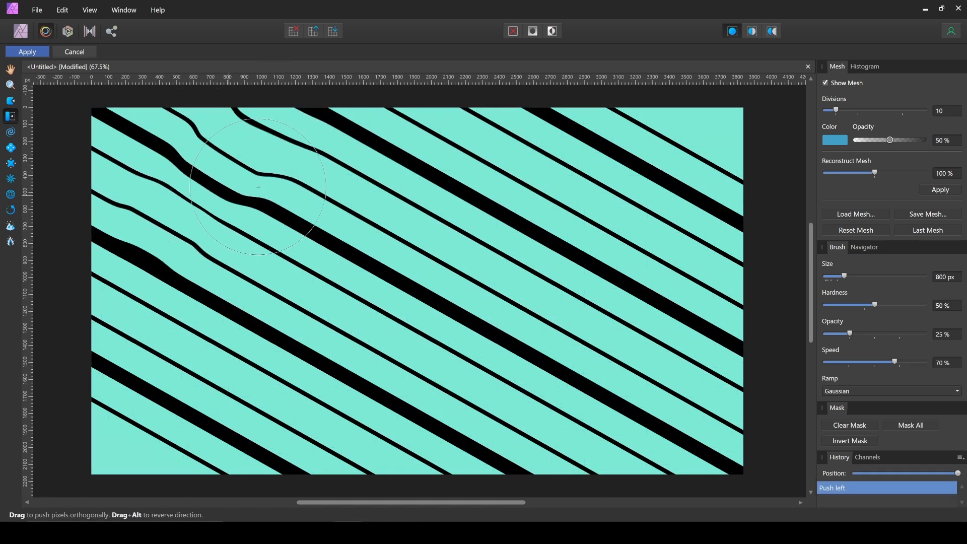
pyautogui.moveTo(258, 187); pyautogui.dragTo(267, 194)
pyautogui.moveTo(427, 262)
pyautogui.mouseDown()
pyautogui.moveTo(333, 317)
pyautogui.moveTo(534, 358)
pyautogui.mouseUp()
pyautogui.moveTo(369, 152)
pyautogui.mouseDown()
pyautogui.moveTo(507, 142)
pyautogui.moveTo(549, 210)
pyautogui.moveTo(606, 219)
pyautogui.moveTo(654, 180)
pyautogui.moveTo(720, 201)
pyautogui.moveTo(693, 313)
pyautogui.moveTo(716, 340)
pyautogui.moveTo(710, 373)
pyautogui.moveTo(681, 372)
pyautogui.mouseUp()
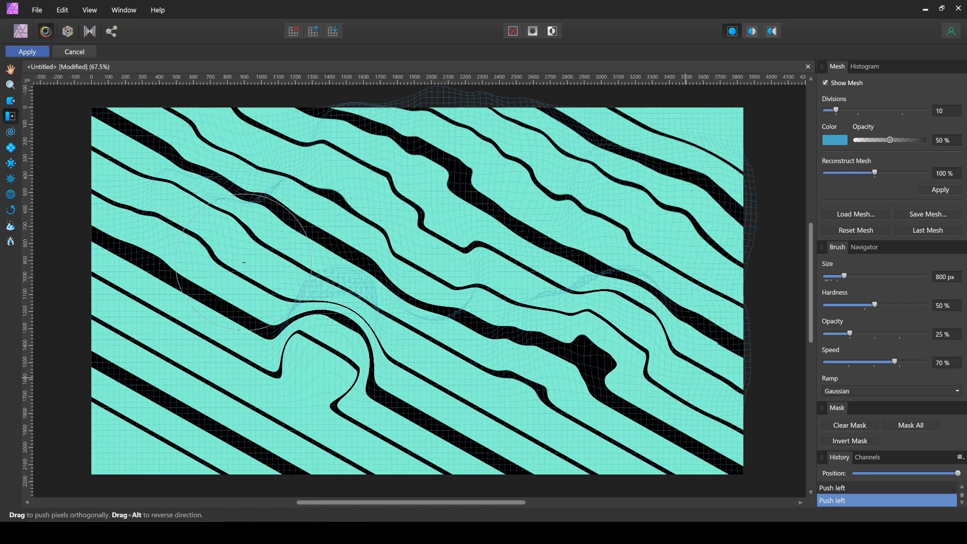
pyautogui.moveTo(142, 310); pyautogui.dragTo(108, 384)
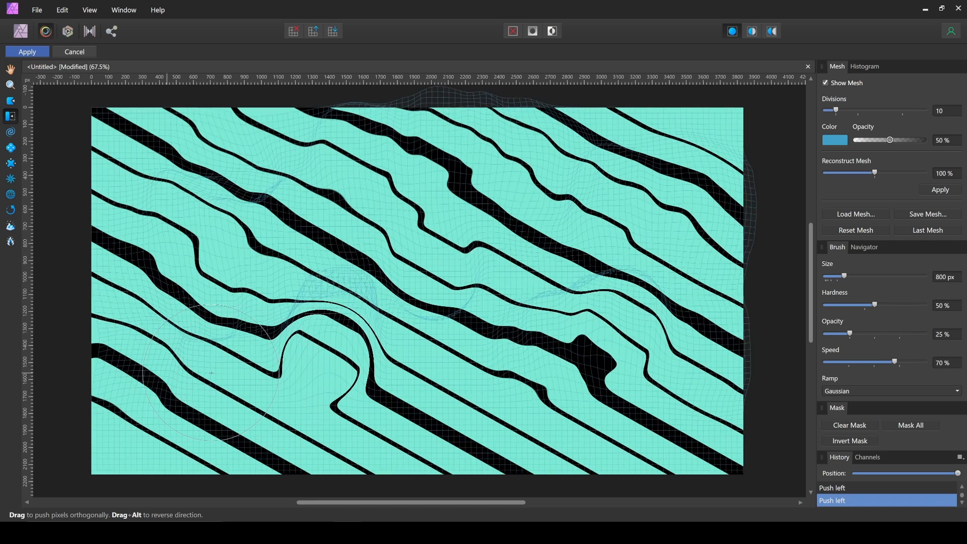
pyautogui.moveTo(220, 453)
pyautogui.mouseDown()
pyautogui.moveTo(328, 400)
pyautogui.moveTo(343, 407)
pyautogui.mouseUp()
pyautogui.moveTo(344, 448); pyautogui.dragTo(465, 422)
pyautogui.moveTo(506, 389)
pyautogui.mouseDown()
pyautogui.moveTo(438, 410)
pyautogui.moveTo(506, 457)
pyautogui.mouseUp()
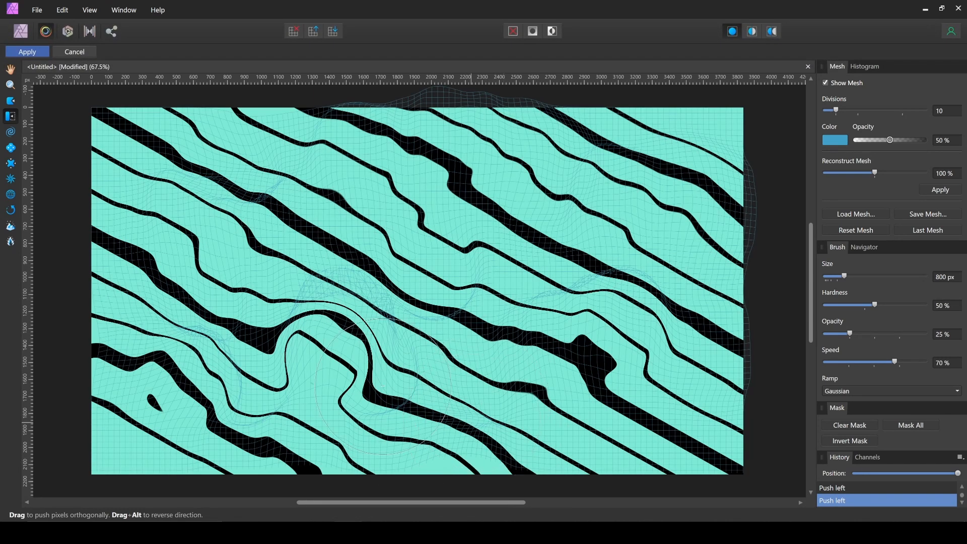
pyautogui.moveTo(176, 185)
pyautogui.mouseDown()
pyautogui.moveTo(308, 196)
pyautogui.moveTo(482, 268)
pyautogui.moveTo(475, 293)
pyautogui.moveTo(476, 228)
pyautogui.moveTo(449, 237)
pyautogui.moveTo(462, 205)
pyautogui.moveTo(552, 201)
pyautogui.mouseUp()
pyautogui.moveTo(646, 153)
pyautogui.mouseDown()
pyautogui.moveTo(700, 127)
pyautogui.moveTo(735, 132)
pyautogui.mouseUp()
pyautogui.moveTo(756, 346)
pyautogui.mouseDown()
pyautogui.moveTo(645, 339)
pyautogui.moveTo(637, 352)
pyautogui.mouseUp()
pyautogui.moveTo(733, 203); pyautogui.dragTo(596, 215)
pyautogui.moveTo(654, 124)
pyautogui.mouseDown()
pyautogui.moveTo(737, 146)
pyautogui.moveTo(718, 172)
pyautogui.mouseUp()
pyautogui.moveTo(645, 155)
pyautogui.mouseDown()
pyautogui.moveTo(689, 147)
pyautogui.moveTo(675, 208)
pyautogui.mouseUp()
pyautogui.moveTo(698, 298)
pyautogui.mouseDown()
pyautogui.moveTo(711, 342)
pyautogui.moveTo(653, 321)
pyautogui.moveTo(702, 333)
pyautogui.moveTo(691, 313)
pyautogui.mouseUp()
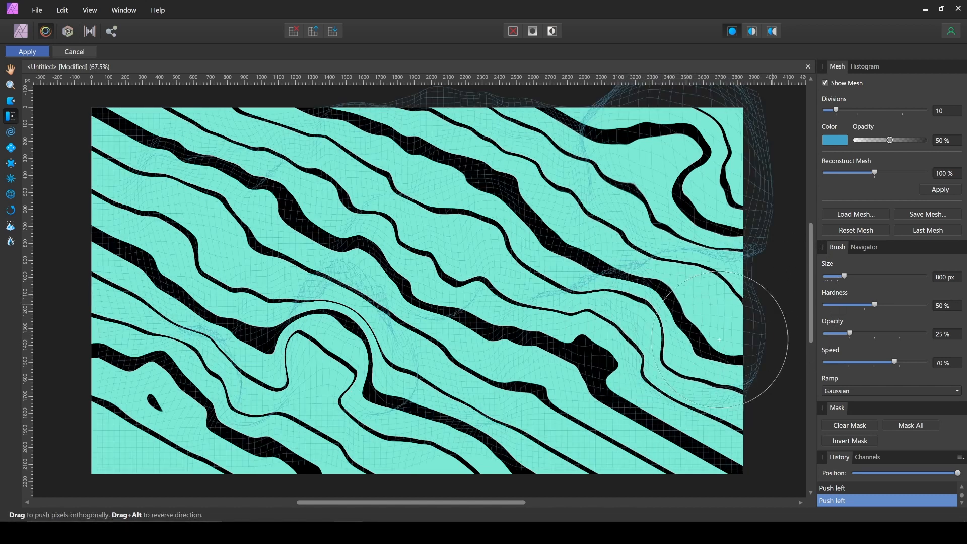
pyautogui.moveTo(469, 149)
pyautogui.mouseDown()
pyautogui.moveTo(365, 261)
pyautogui.moveTo(460, 201)
pyautogui.moveTo(446, 241)
pyautogui.moveTo(478, 250)
pyautogui.moveTo(508, 241)
pyautogui.moveTo(553, 161)
pyautogui.mouseUp()
pyautogui.moveTo(150, 174)
pyautogui.mouseDown()
pyautogui.moveTo(185, 139)
pyautogui.moveTo(348, 141)
pyautogui.moveTo(361, 173)
pyautogui.mouseUp()
pyautogui.moveTo(147, 151)
pyautogui.mouseDown()
pyautogui.moveTo(147, 120)
pyautogui.moveTo(236, 122)
pyautogui.moveTo(254, 140)
pyautogui.mouseUp()
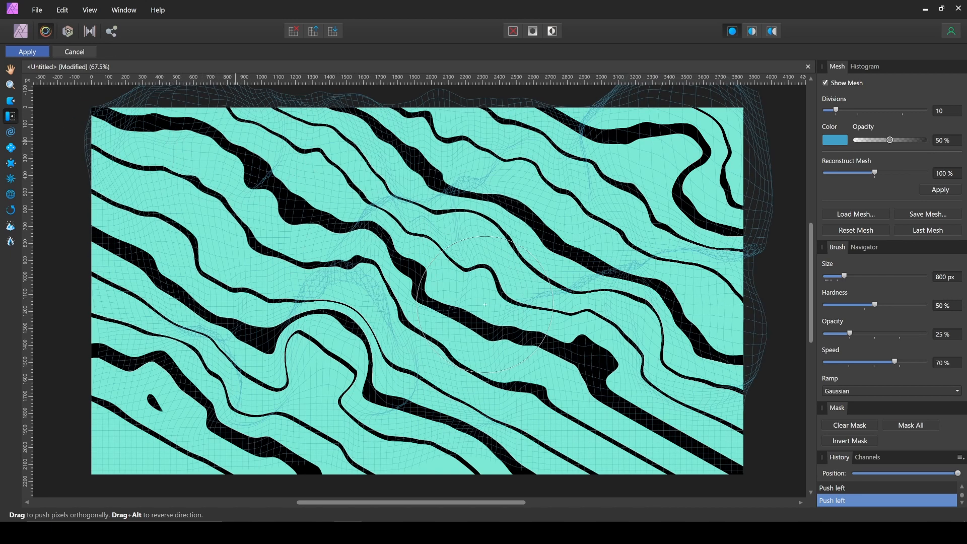
pyautogui.moveTo(482, 330); pyautogui.dragTo(726, 359)
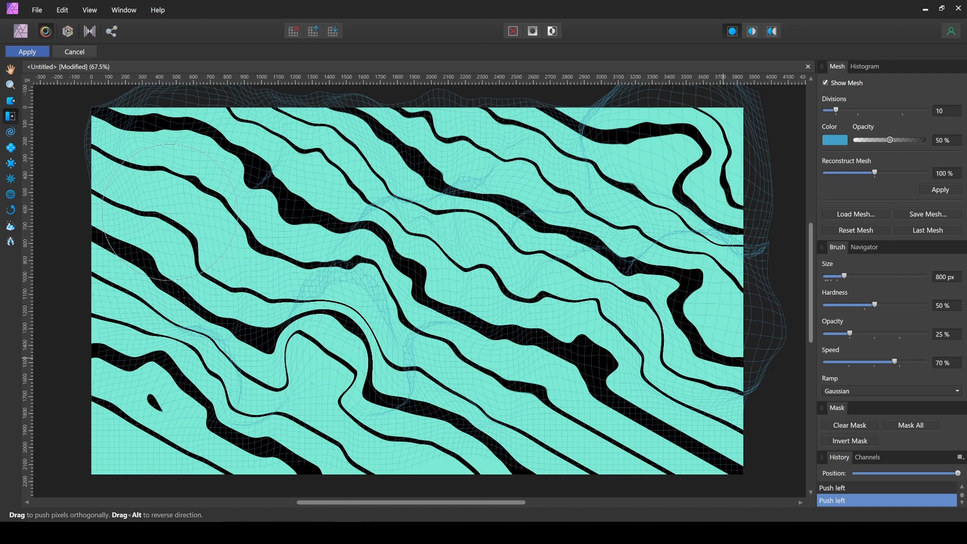
# Bend and bulge the wavy stripes further with Push Forward strokes around the page's centre, right side and upper edge.
pyautogui.click(10, 101)
pyautogui.moveTo(766, 322)
pyautogui.mouseDown()
pyautogui.moveTo(778, 334)
pyautogui.moveTo(589, 359)
pyautogui.mouseUp()
pyautogui.moveTo(487, 255); pyautogui.dragTo(542, 207)
pyautogui.moveTo(281, 268)
pyautogui.mouseDown()
pyautogui.moveTo(247, 257)
pyautogui.moveTo(355, 272)
pyautogui.mouseUp()
pyautogui.moveTo(464, 167); pyautogui.dragTo(494, 162)
pyautogui.moveTo(348, 325); pyautogui.dragTo(434, 240)
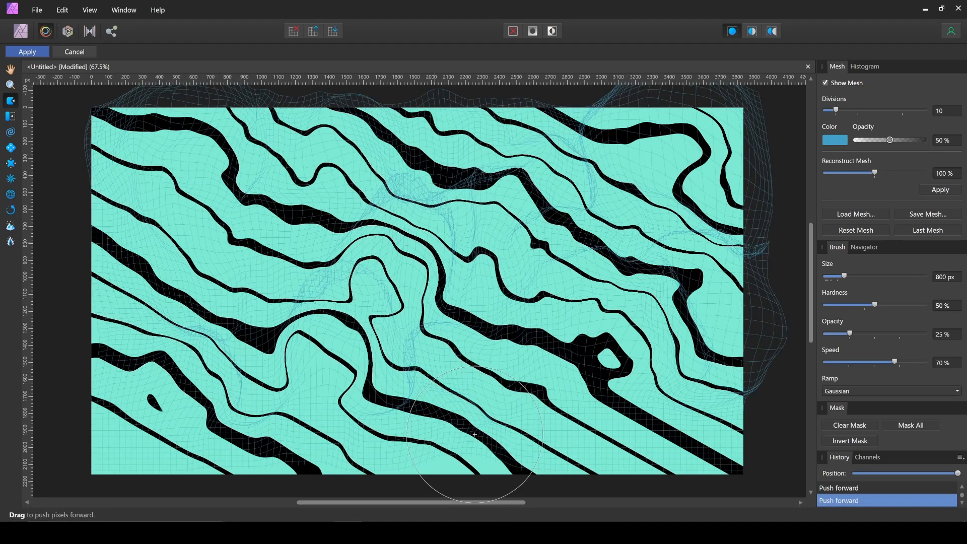
pyautogui.moveTo(547, 391); pyautogui.dragTo(544, 371)
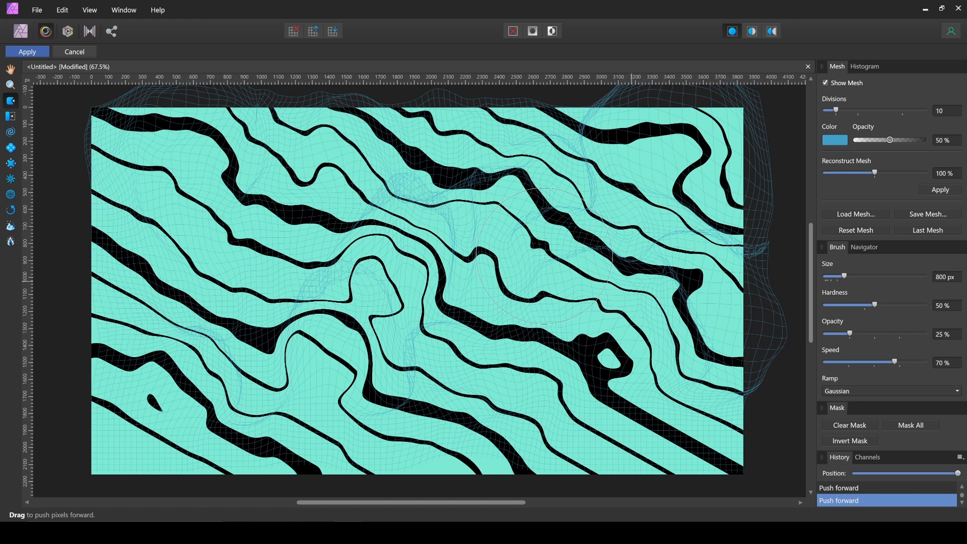
pyautogui.moveTo(558, 231)
pyautogui.mouseDown()
pyautogui.moveTo(500, 288)
pyautogui.moveTo(534, 252)
pyautogui.mouseUp()
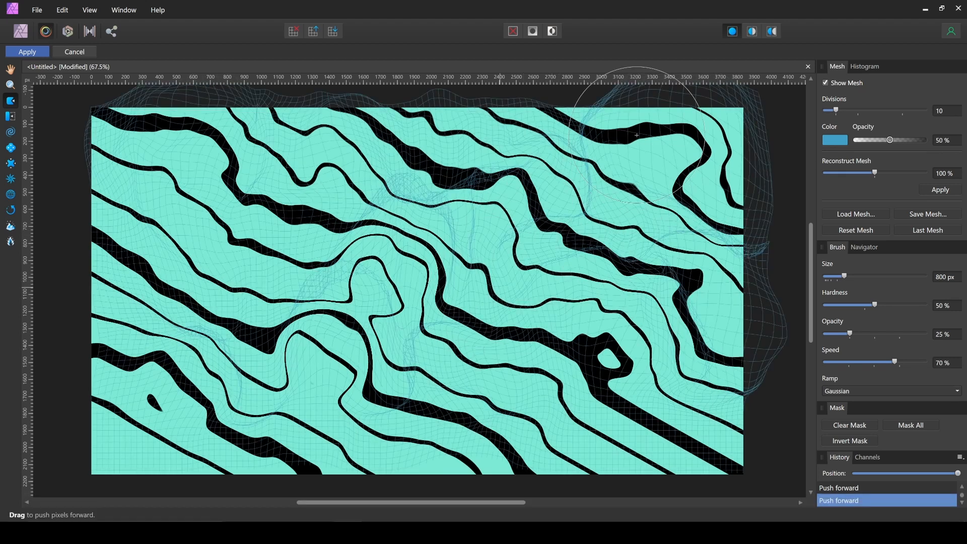
pyautogui.moveTo(428, 98)
pyautogui.mouseDown()
pyautogui.moveTo(466, 98)
pyautogui.moveTo(463, 115)
pyautogui.moveTo(498, 124)
pyautogui.mouseUp()
pyautogui.moveTo(344, 199)
pyautogui.mouseDown()
pyautogui.moveTo(343, 176)
pyautogui.moveTo(360, 175)
pyautogui.mouseUp()
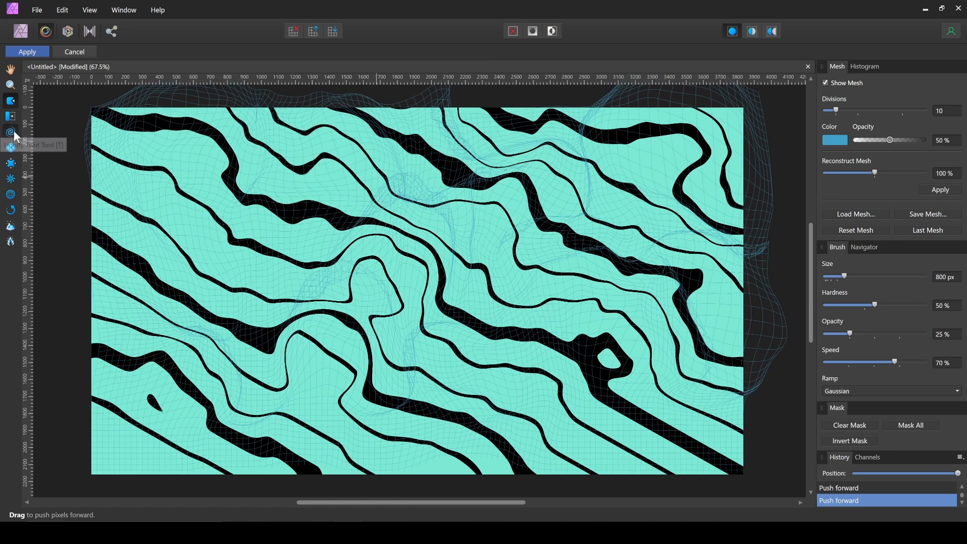
# Twirl the stripes at the lower-right blob, the lower-centre arch and the upper-right curve with brush speed 100%.
pyautogui.click(13, 133)
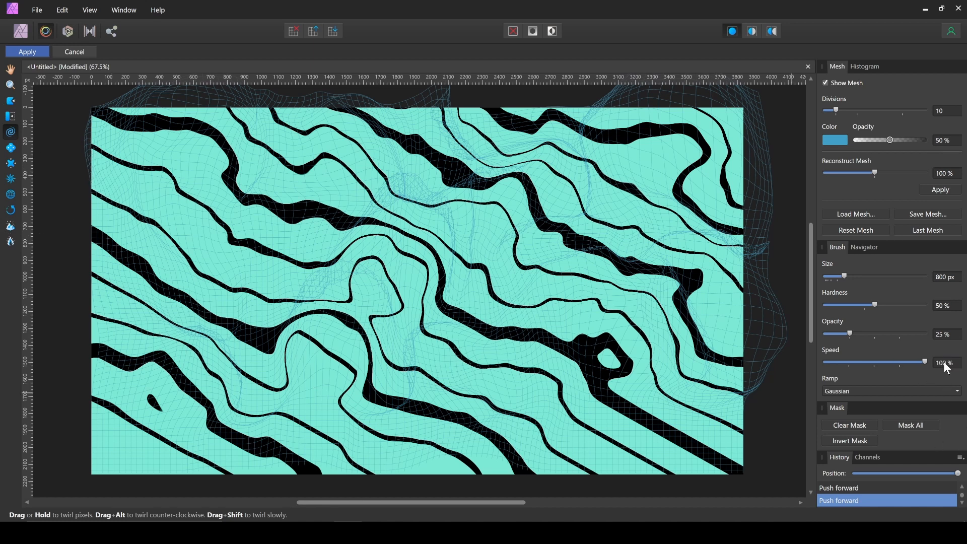
pyautogui.click(606, 361)
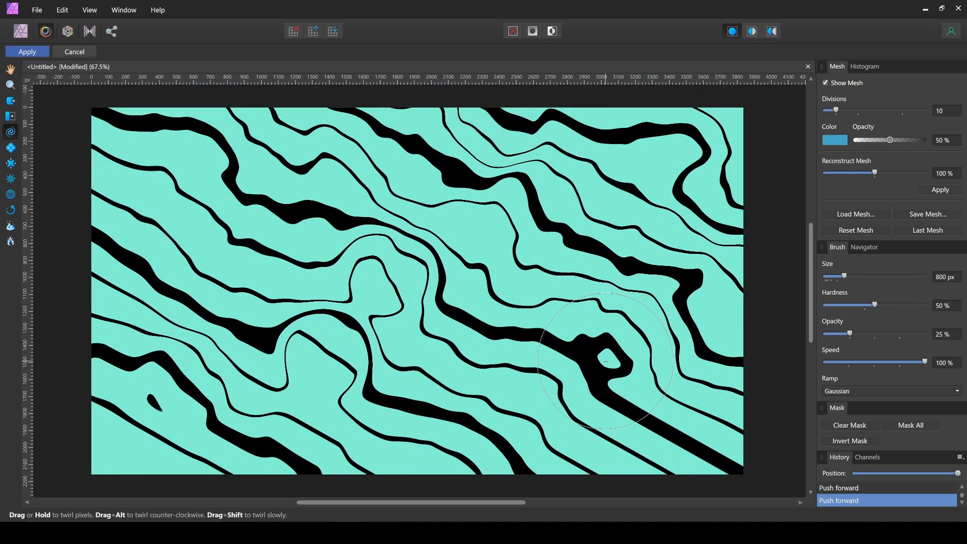
pyautogui.moveTo(607, 361); pyautogui.dragTo(606, 362)
pyautogui.moveTo(329, 348); pyautogui.dragTo(328, 347)
pyautogui.moveTo(690, 159); pyautogui.dragTo(690, 159)
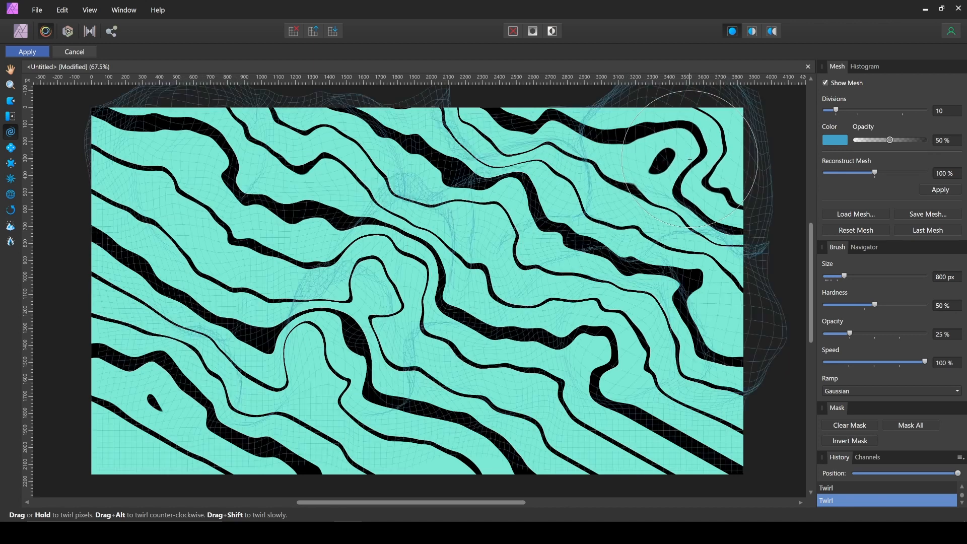
# Push the upper-left stripes into more irregular curves with Push Left and apply the Liquify changes.
pyautogui.click(11, 118)
pyautogui.moveTo(186, 254)
pyautogui.mouseDown()
pyautogui.moveTo(278, 158)
pyautogui.moveTo(256, 198)
pyautogui.moveTo(154, 271)
pyautogui.moveTo(205, 167)
pyautogui.moveTo(207, 249)
pyautogui.moveTo(176, 237)
pyautogui.moveTo(171, 255)
pyautogui.moveTo(158, 241)
pyautogui.moveTo(173, 221)
pyautogui.mouseUp()
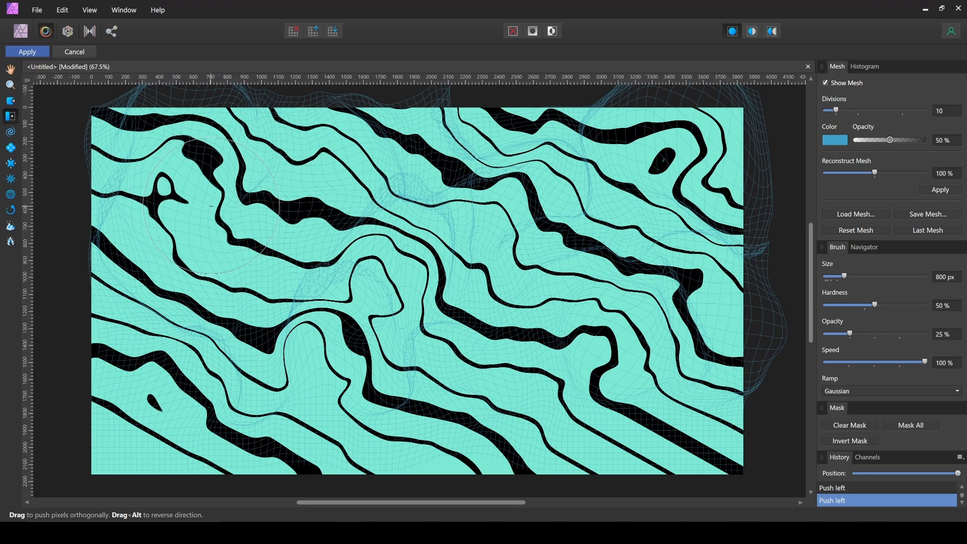
pyautogui.moveTo(207, 188)
pyautogui.mouseDown()
pyautogui.moveTo(176, 186)
pyautogui.moveTo(211, 209)
pyautogui.moveTo(216, 234)
pyautogui.moveTo(244, 251)
pyautogui.moveTo(274, 207)
pyautogui.mouseUp()
pyautogui.moveTo(355, 232); pyautogui.dragTo(370, 198)
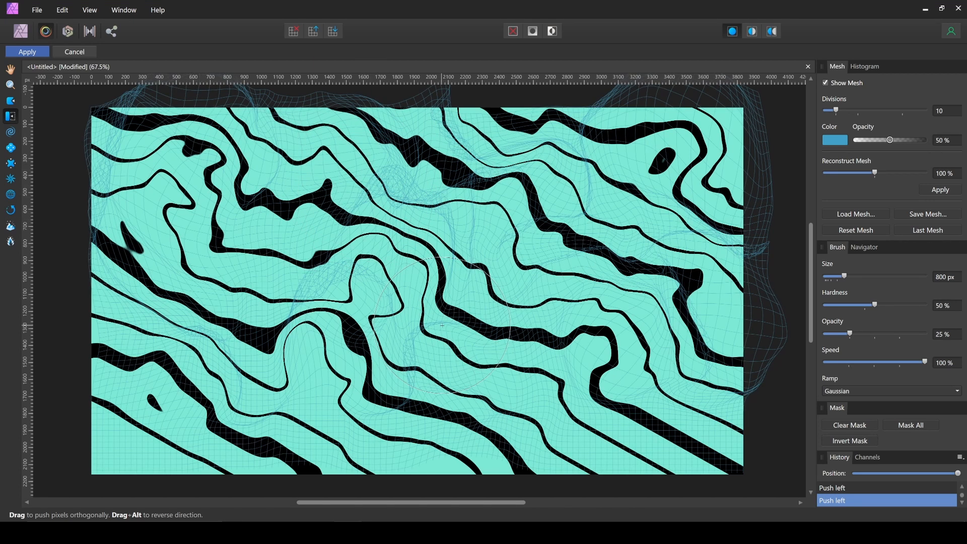
pyautogui.click(22, 52)
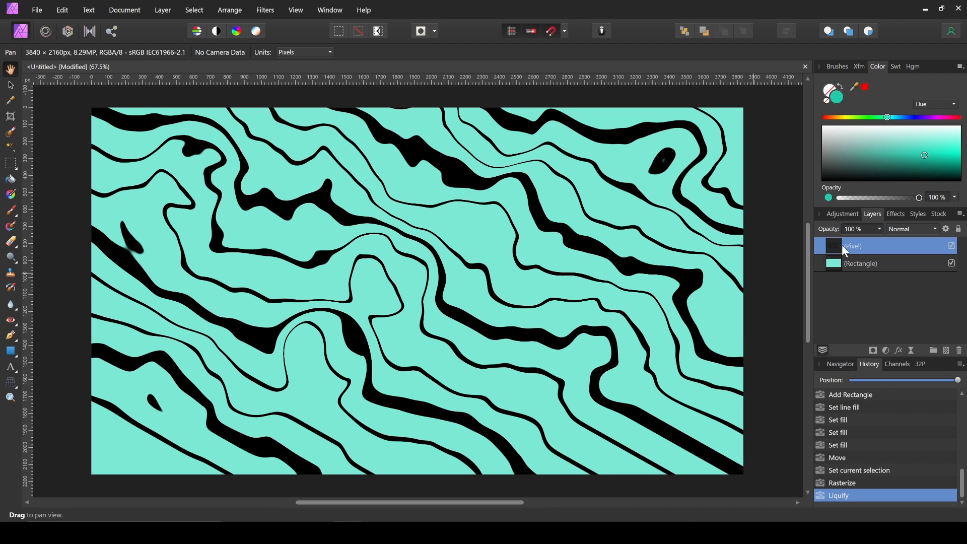
# Mask the turquoise rectangle with the warped stripe pixel layer and select the masked rectangle.
pyautogui.moveTo(850, 265); pyautogui.dragTo(843, 272)
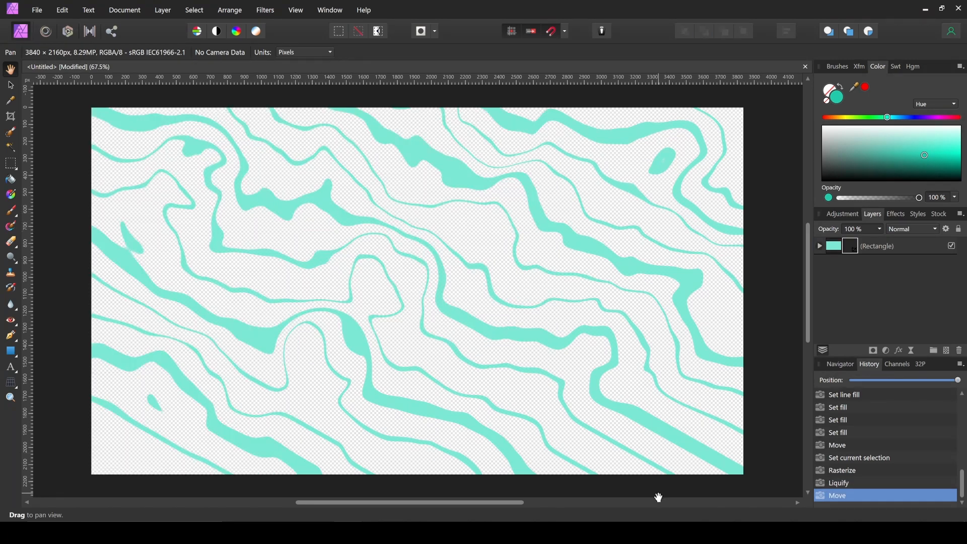
pyautogui.click(833, 249)
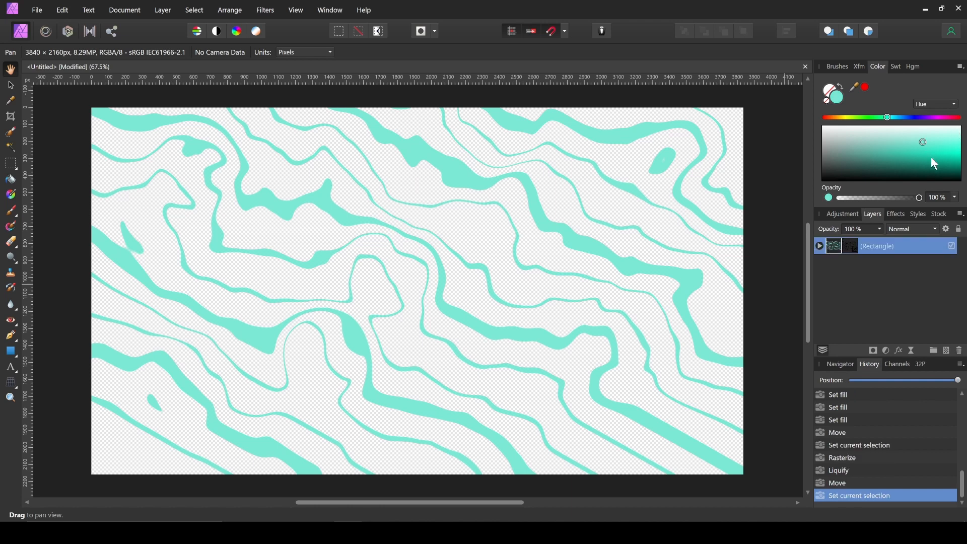
# Try dark purple, pink and red fills on the masked rectangle.
pyautogui.moveTo(932, 159); pyautogui.dragTo(873, 170)
pyautogui.moveTo(888, 118); pyautogui.dragTo(951, 126)
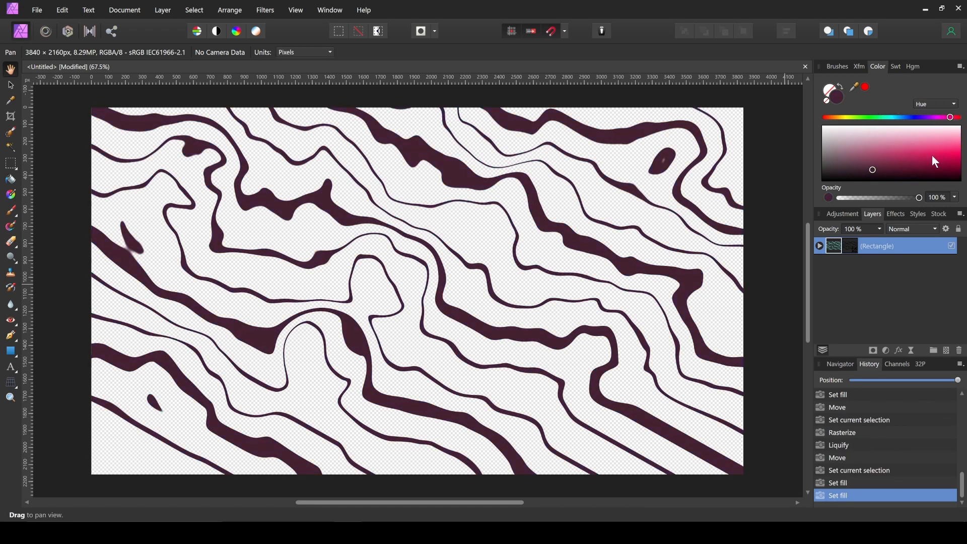
pyautogui.click(933, 155)
pyautogui.click(964, 125)
pyautogui.click(945, 158)
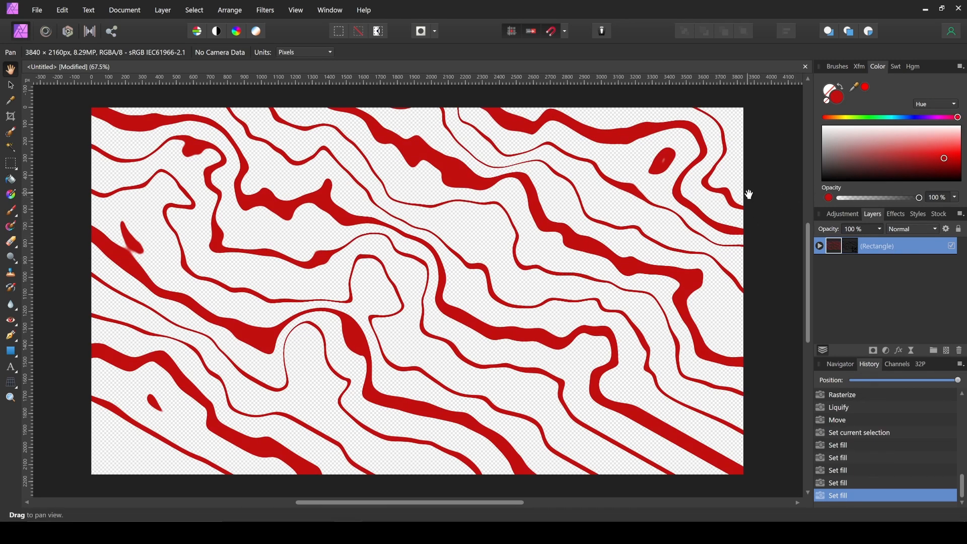
# Undo all the trial fill changes on the masked rectangle.
pyautogui.hotkey('ctrl', 'z')
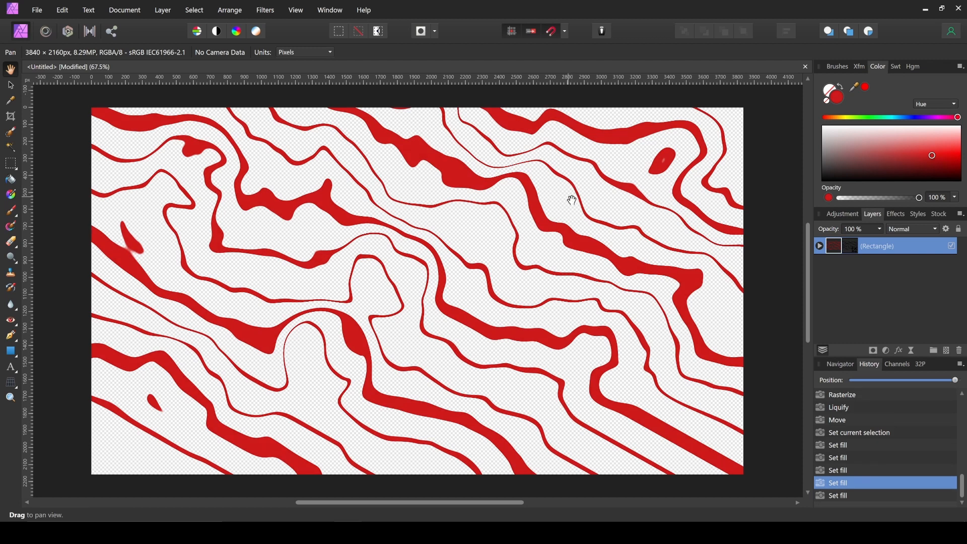
pyautogui.hotkey('ctrl', 'z')
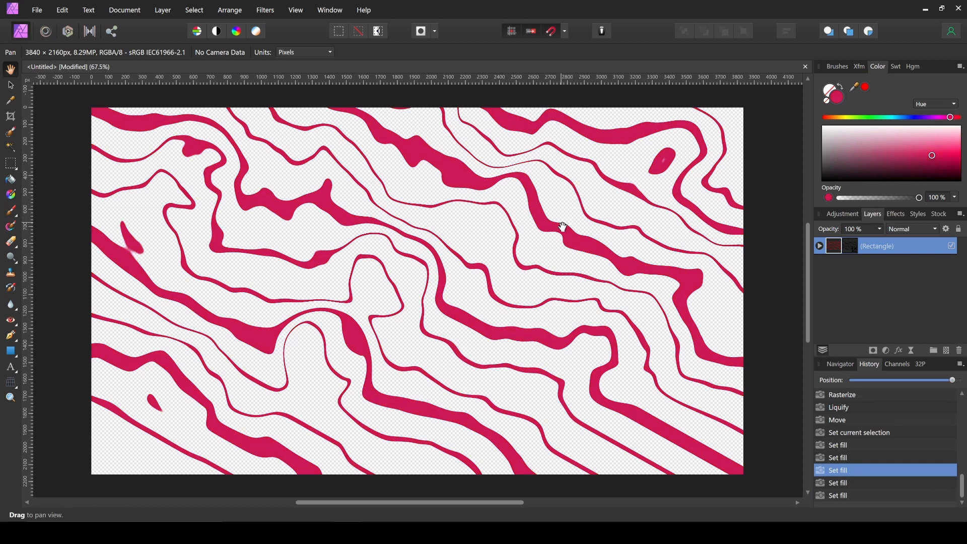
pyautogui.hotkey('ctrl', 'z')
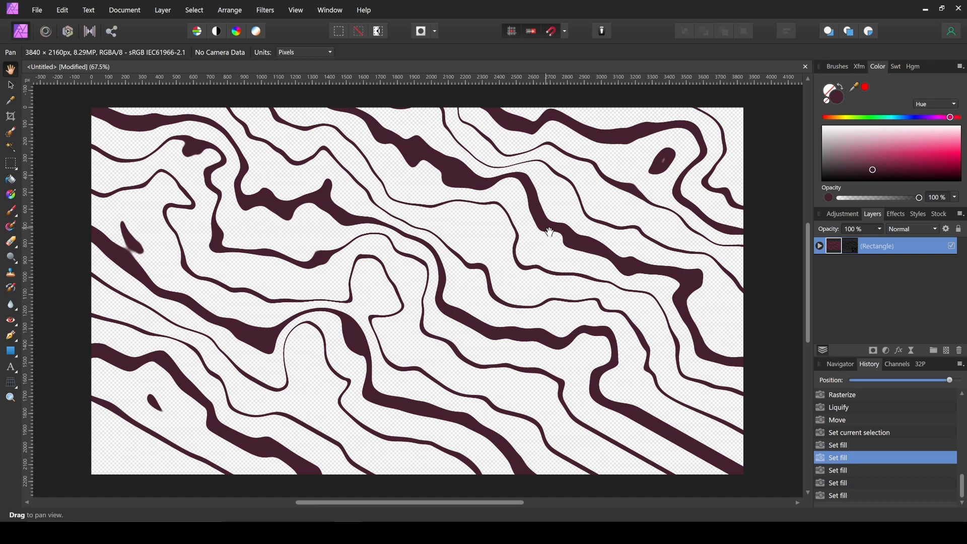
pyautogui.hotkey('ctrl', 'z')
pyautogui.hotkey('ctrl', 'z')
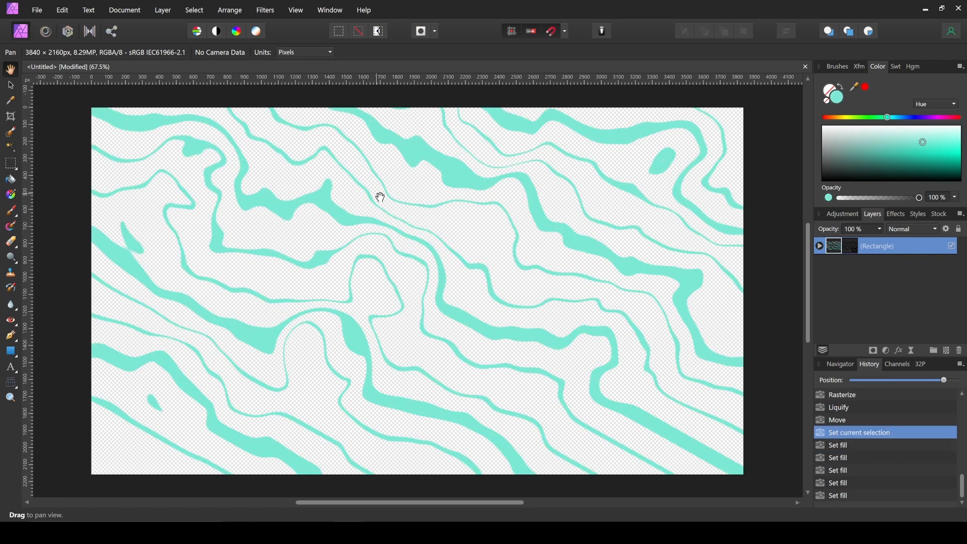
# Add the artistic text "creative" at about 96.8 pt near the page's centre and select the whole word.
pyautogui.press('t')
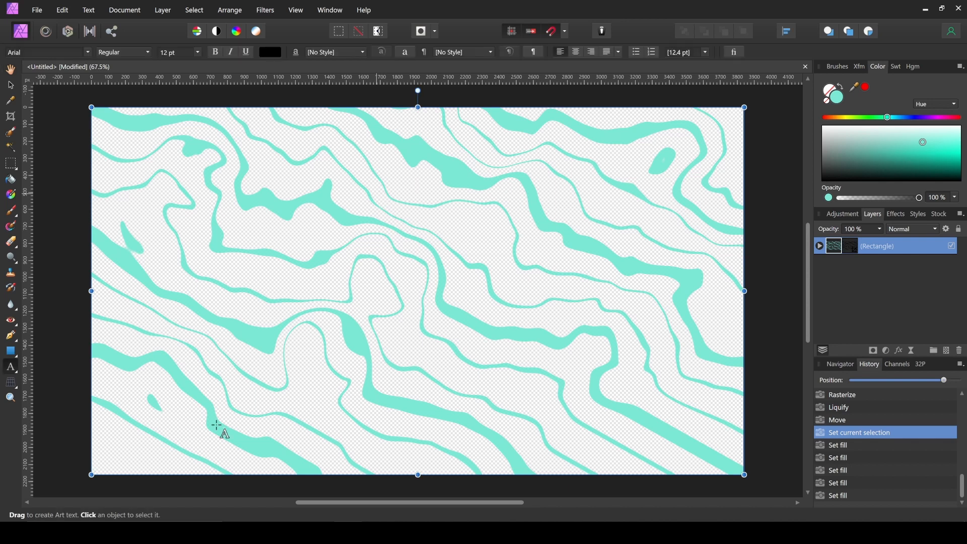
pyautogui.moveTo(319, 269); pyautogui.dragTo(367, 325)
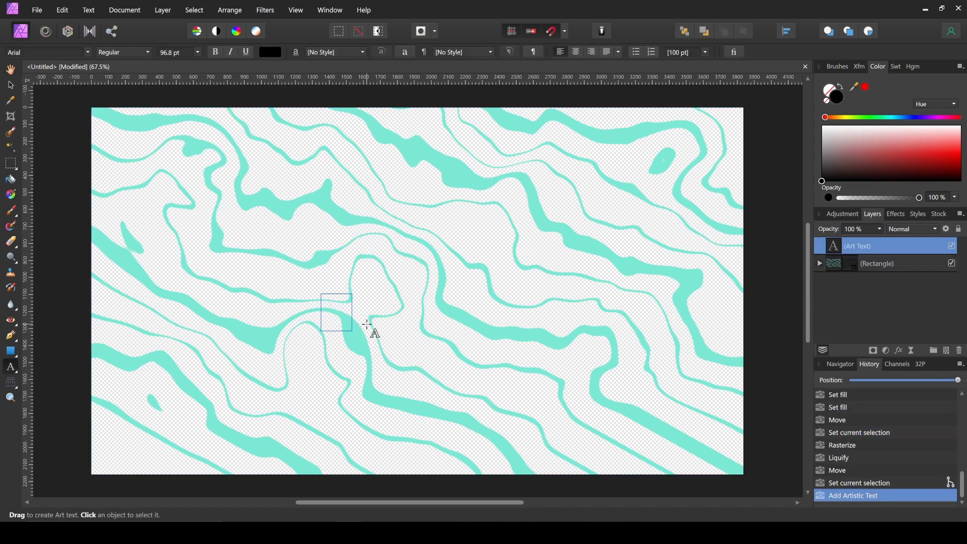
pyautogui.write('cfreative')
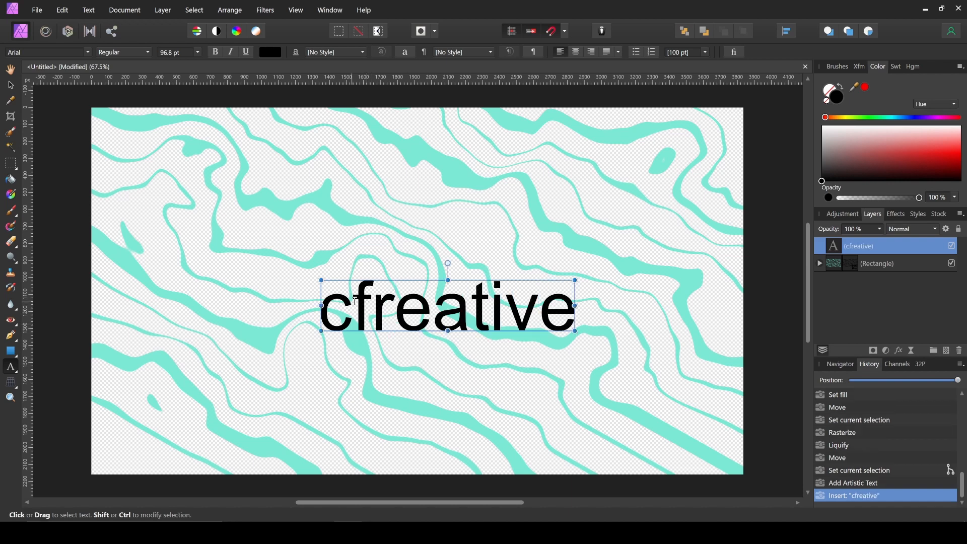
pyautogui.click(364, 299)
pyautogui.press('BackSpace')
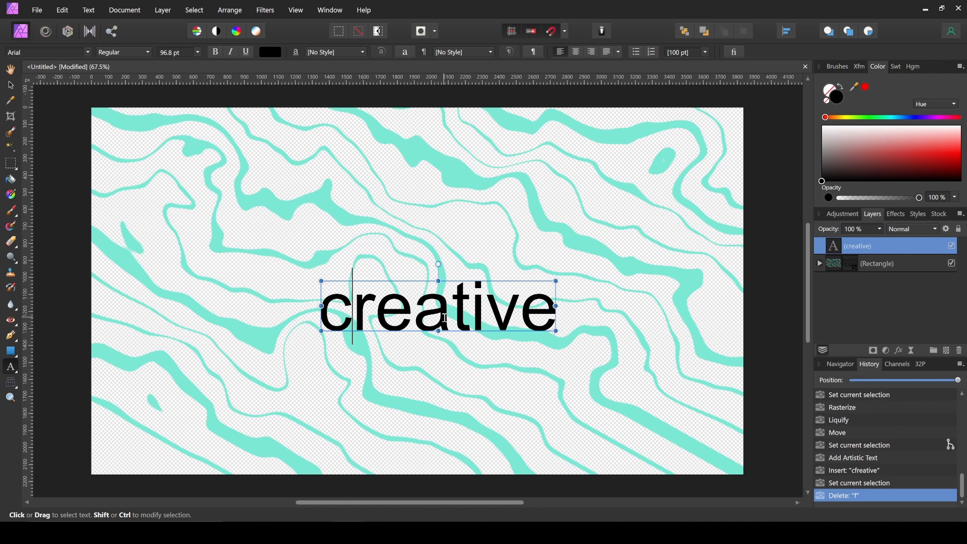
pyautogui.doubleClick(533, 313)
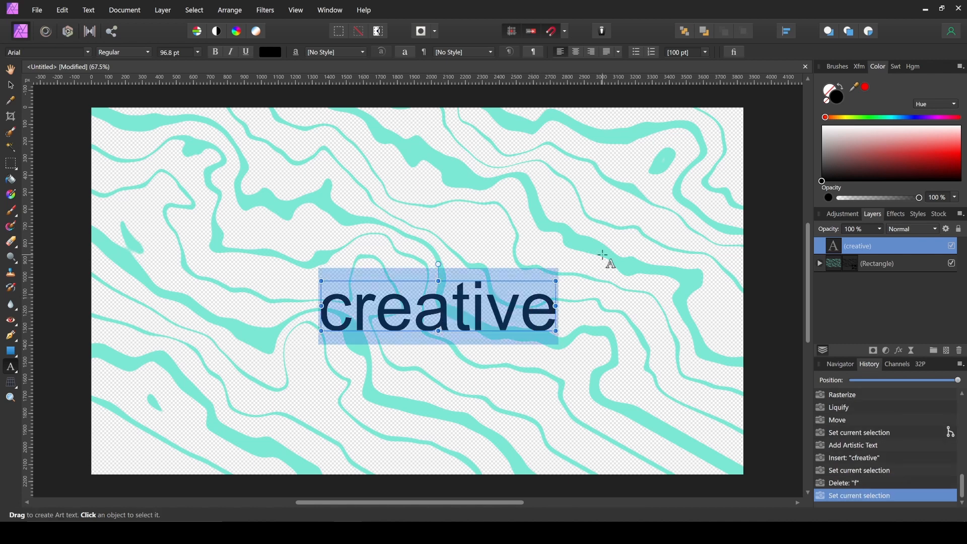
# Set the word "creative" to All Caps in the typography options and fill it with white.
pyautogui.click(736, 52)
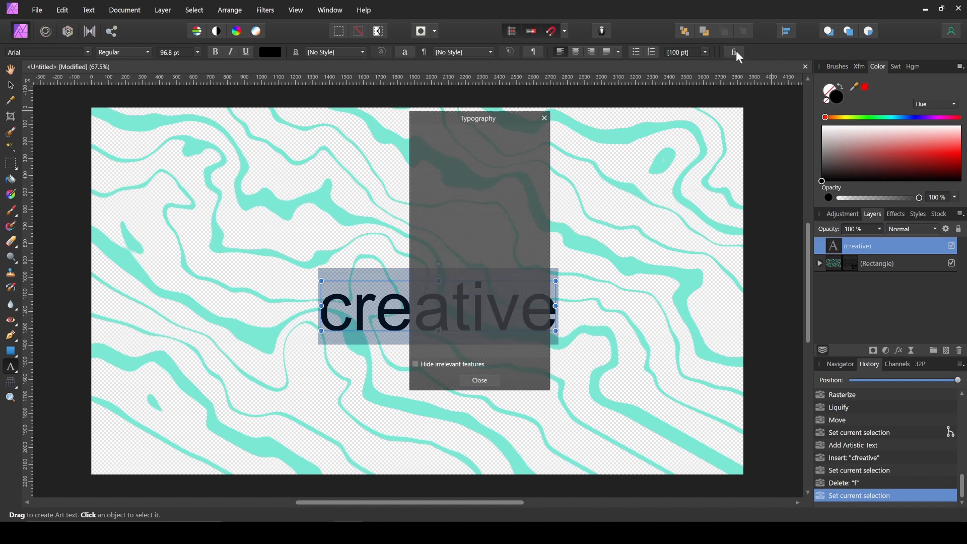
pyautogui.scroll(-10, 462, 288)
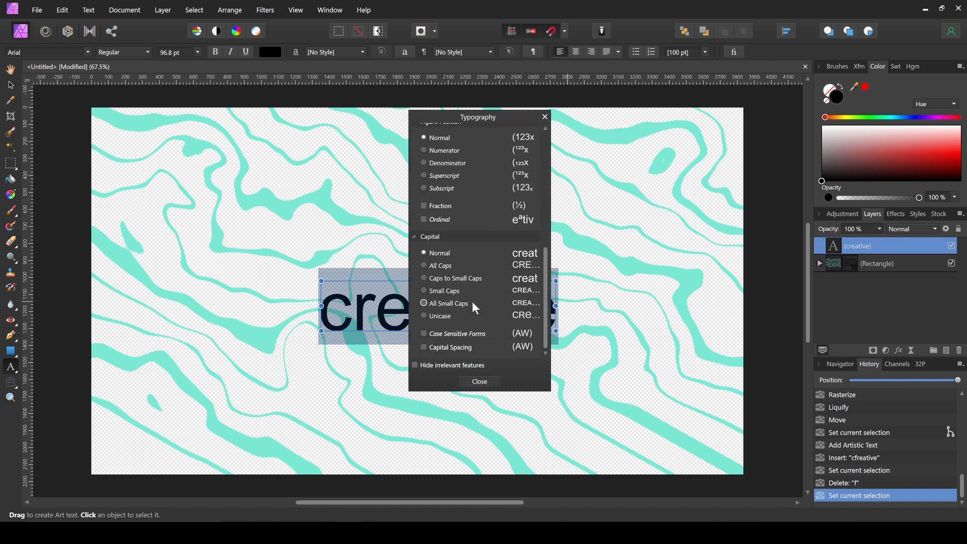
pyautogui.click(427, 266)
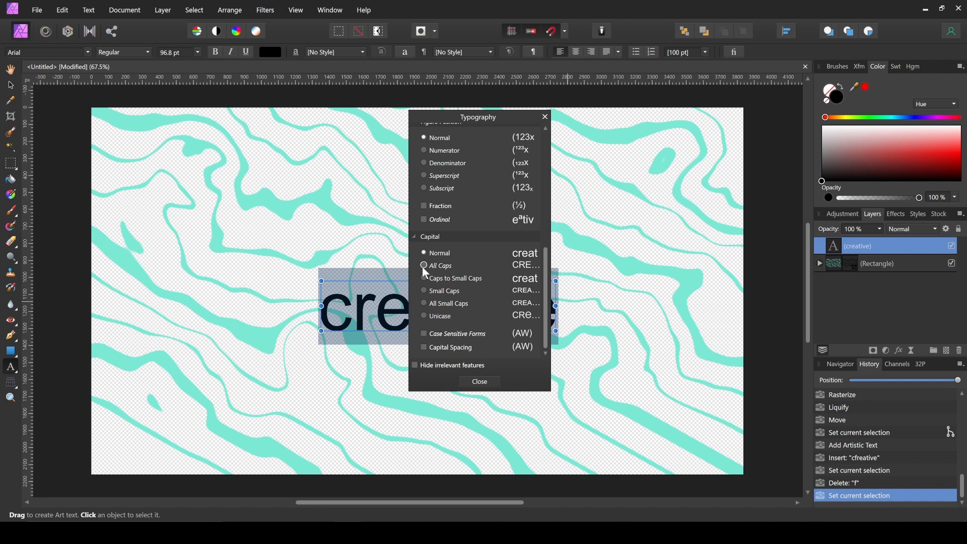
pyautogui.click(481, 382)
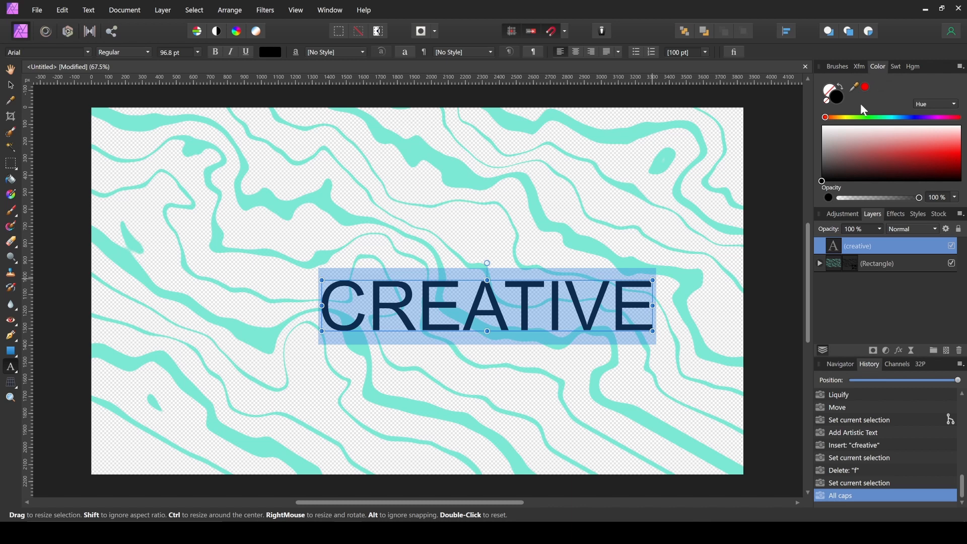
pyautogui.moveTo(827, 142); pyautogui.dragTo(764, 81)
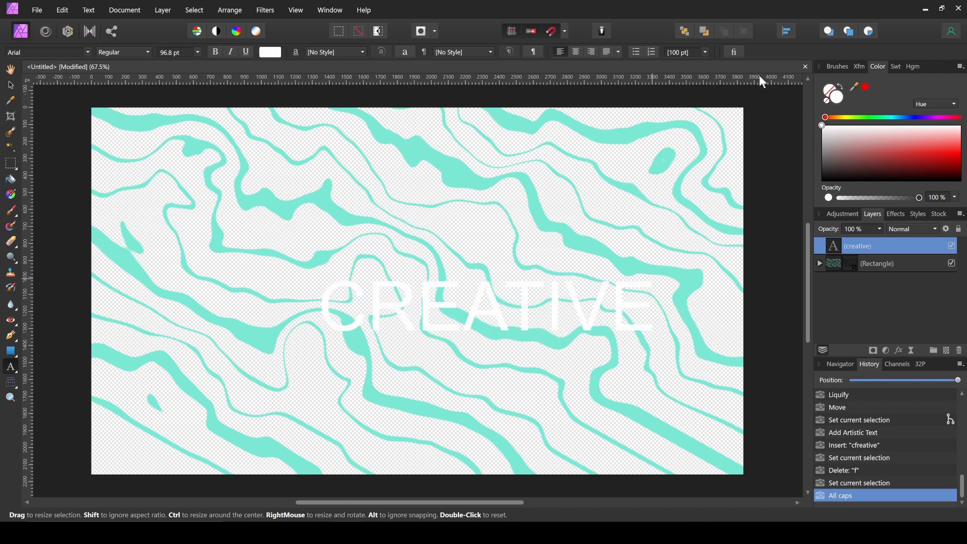
pyautogui.hotkey('ctrl', 'a')
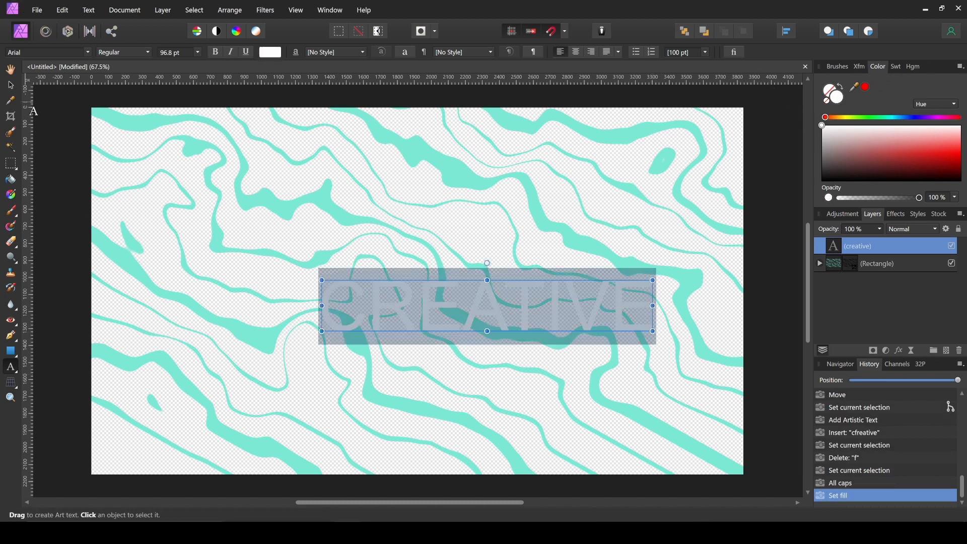
# Align the white text to the page's centre horizontally and vertically.
pyautogui.click(14, 90)
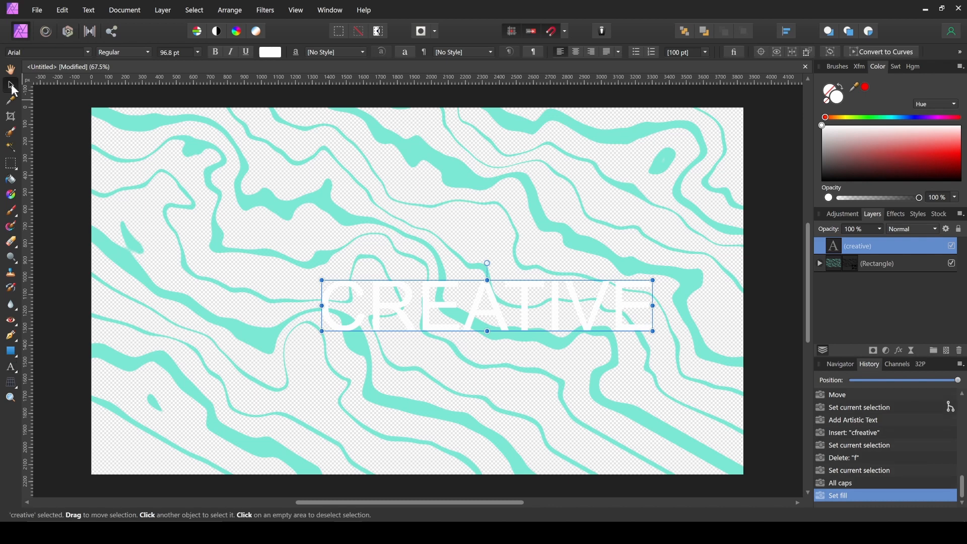
pyautogui.click(794, 34)
pyautogui.click(809, 69)
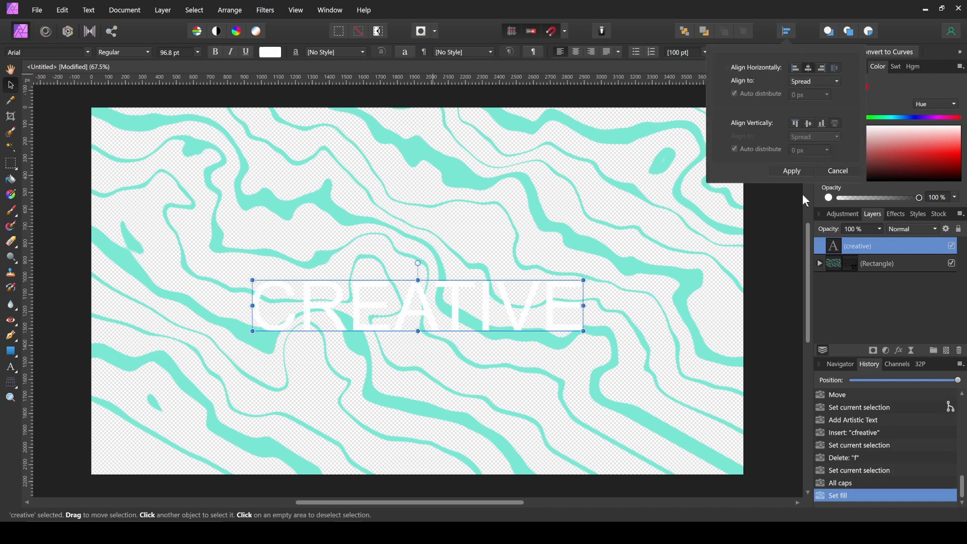
pyautogui.click(812, 124)
pyautogui.click(800, 172)
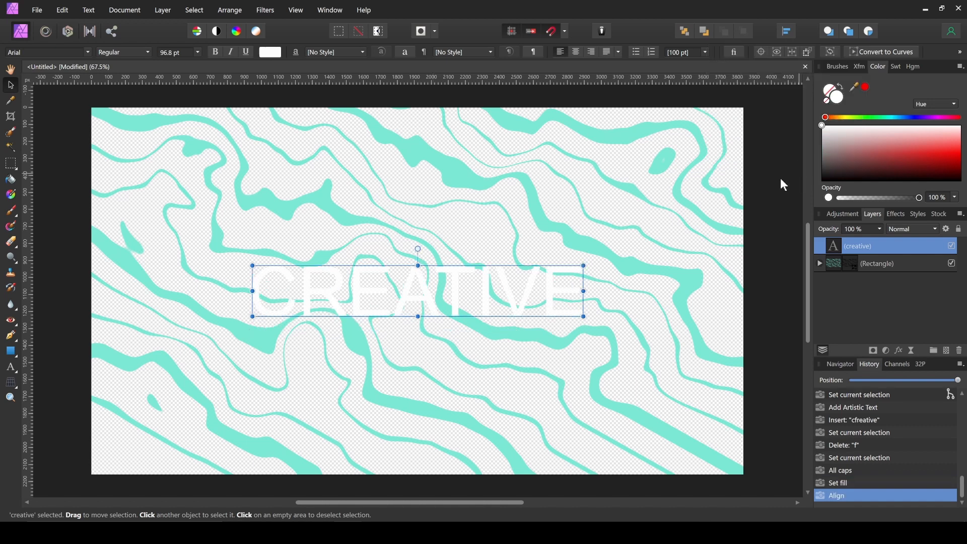
# Change the font of the whole word to Hindenburg, picked from the recent fonts.
pyautogui.doubleClick(461, 307)
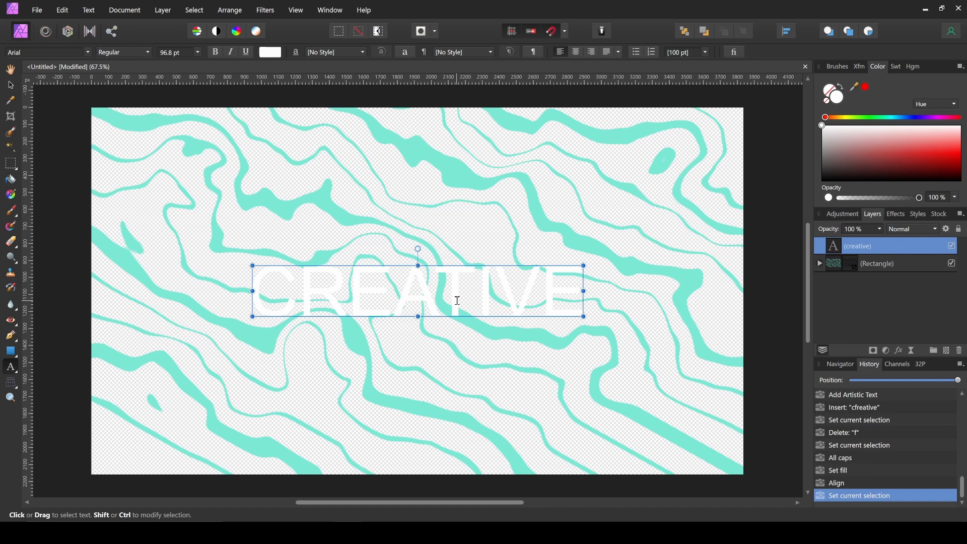
pyautogui.hotkey('ctrl', 'a')
pyautogui.click(65, 52)
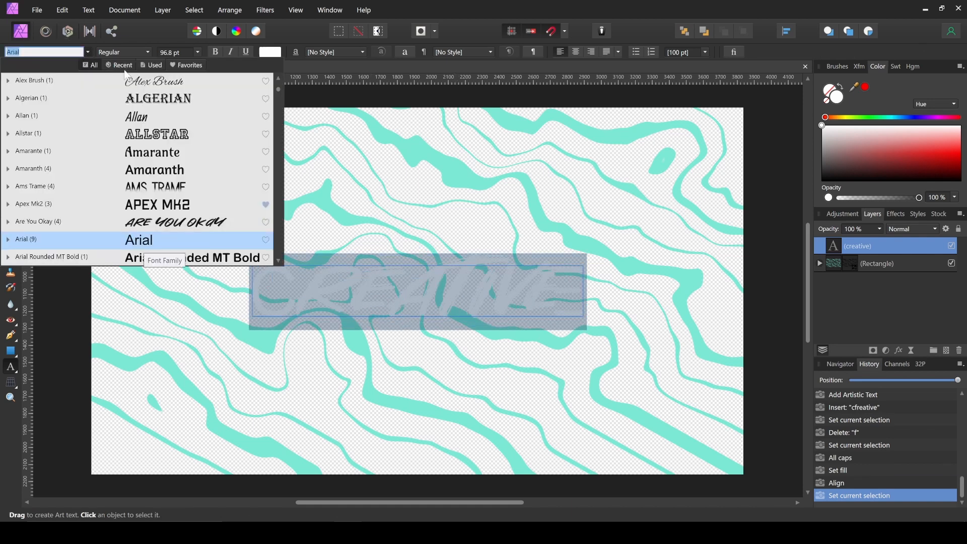
pyautogui.click(120, 69)
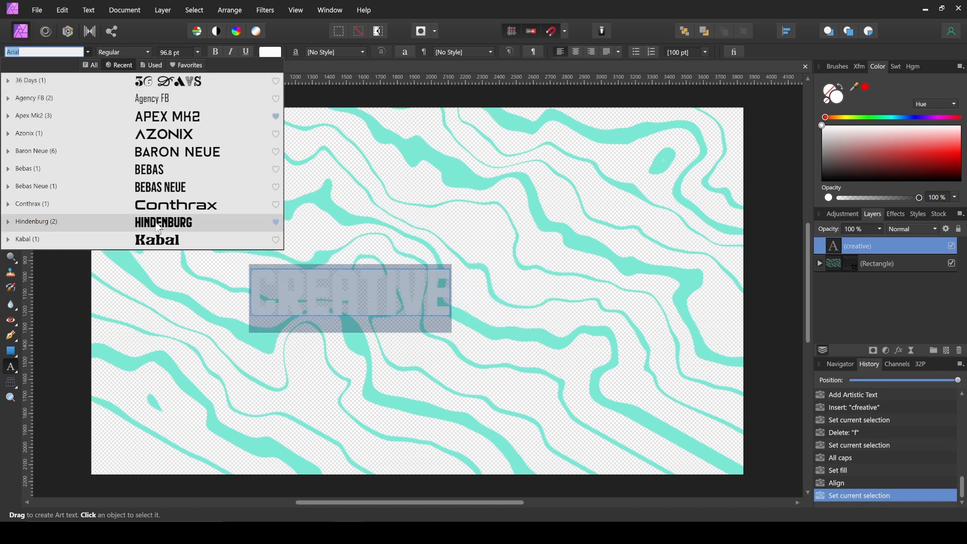
pyautogui.click(156, 222)
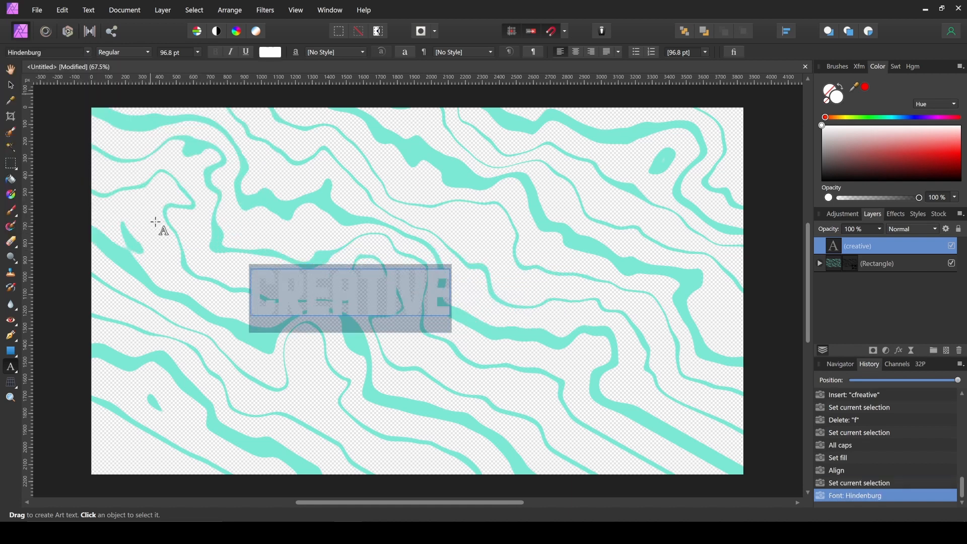
# Centre the Hindenburg text on the page in both directions and enlarge it about its centre to about 185.1 pt.
pyautogui.click(12, 87)
pyautogui.moveTo(400, 301); pyautogui.dragTo(468, 310)
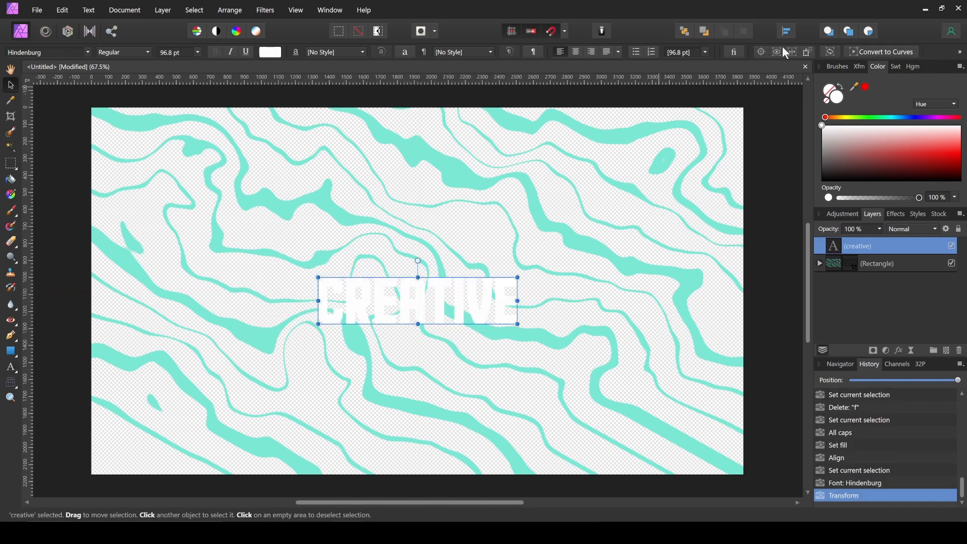
pyautogui.click(788, 32)
pyautogui.click(810, 68)
pyautogui.click(809, 125)
pyautogui.click(792, 171)
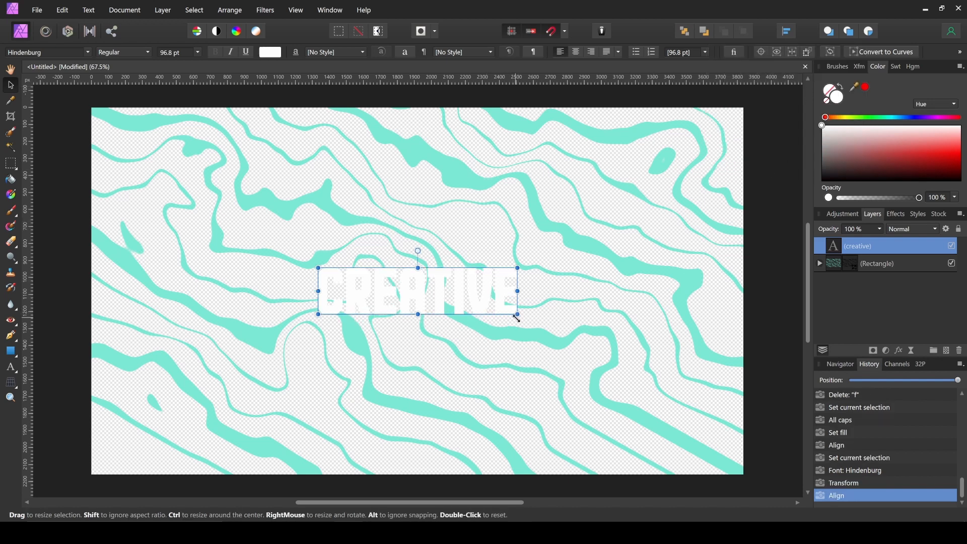
pyautogui.moveTo(519, 319); pyautogui.dragTo(604, 378)
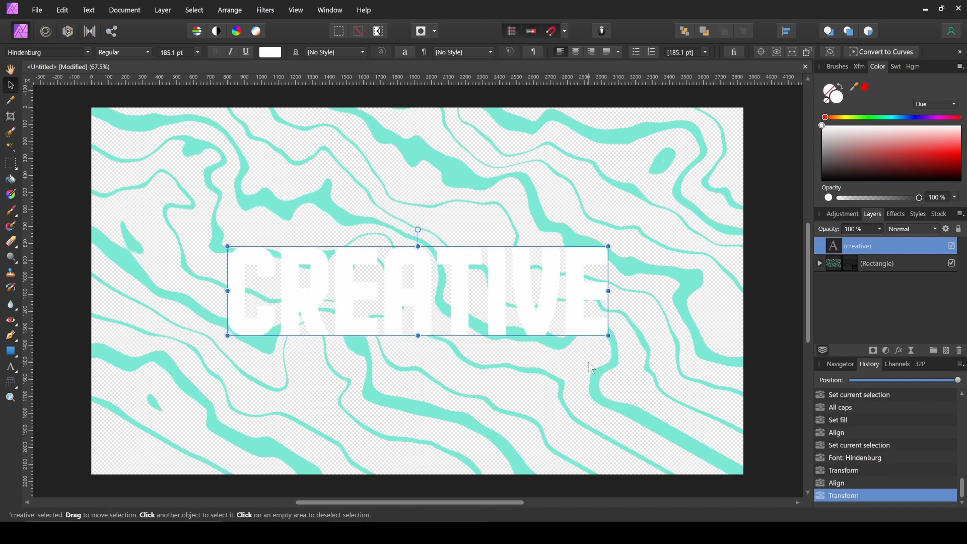
# On the masked rectangle layer, make a rectangular marquee across the full page width from the top edge down to about 1190 px.
pyautogui.click(834, 271)
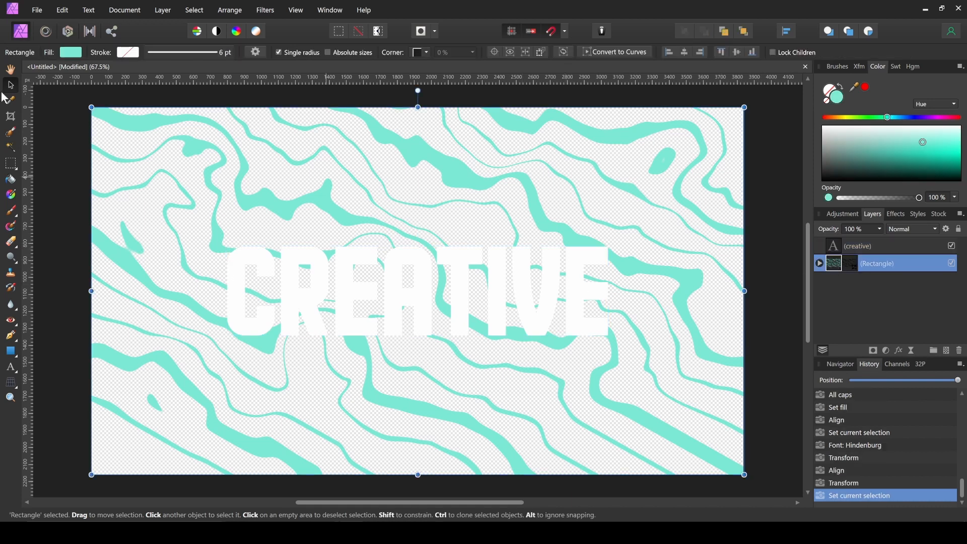
pyautogui.click(12, 163)
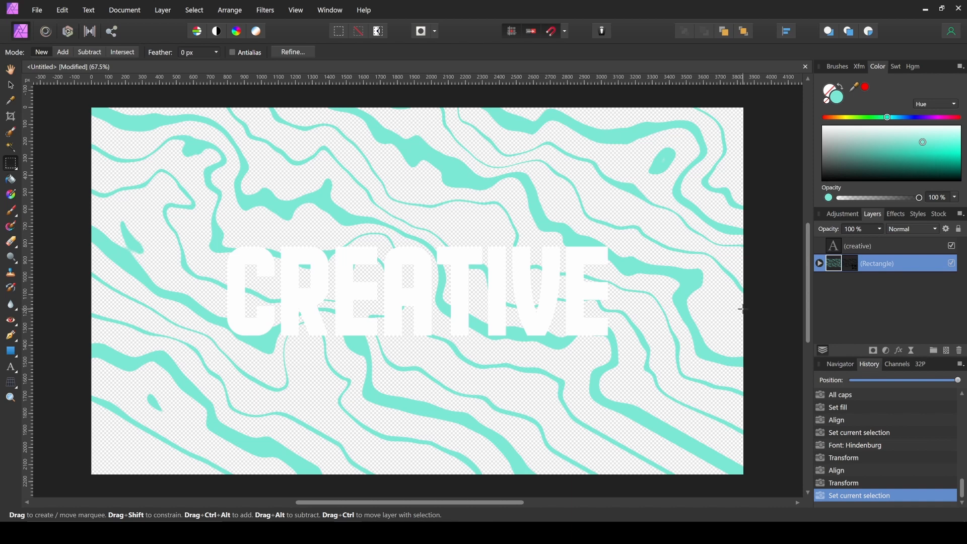
pyautogui.moveTo(742, 310); pyautogui.dragTo(91, 107)
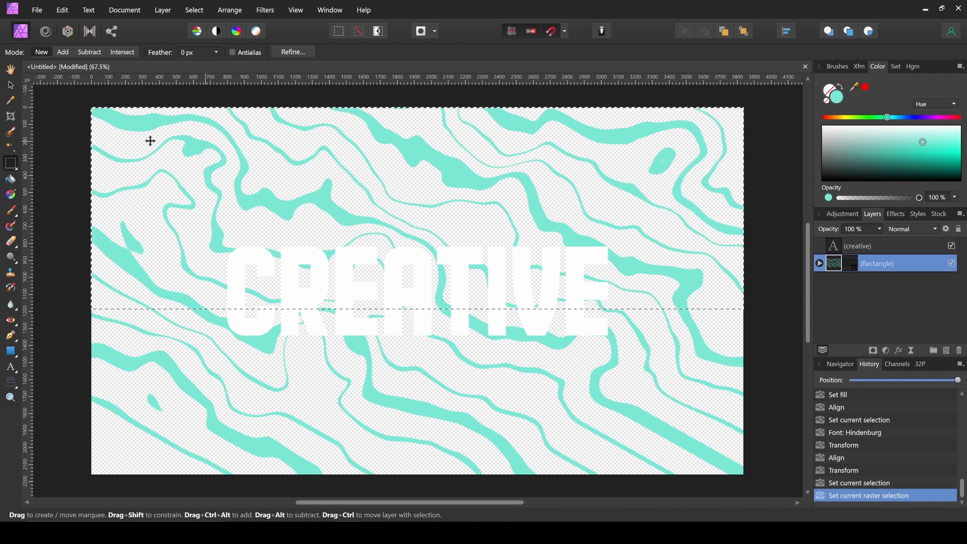
# Prepare the Paint Brush with a pink-magenta colour in place of turquoise.
pyautogui.click(16, 214)
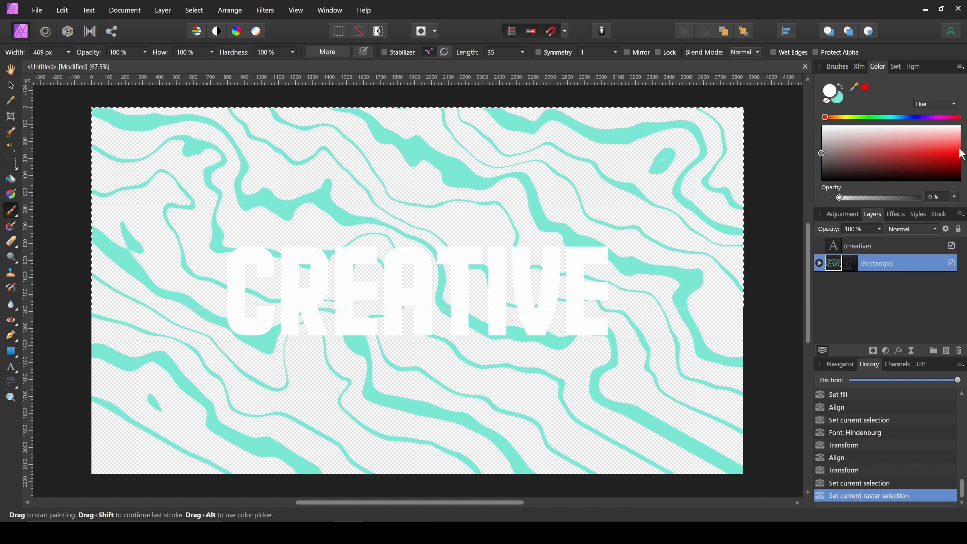
pyautogui.click(940, 118)
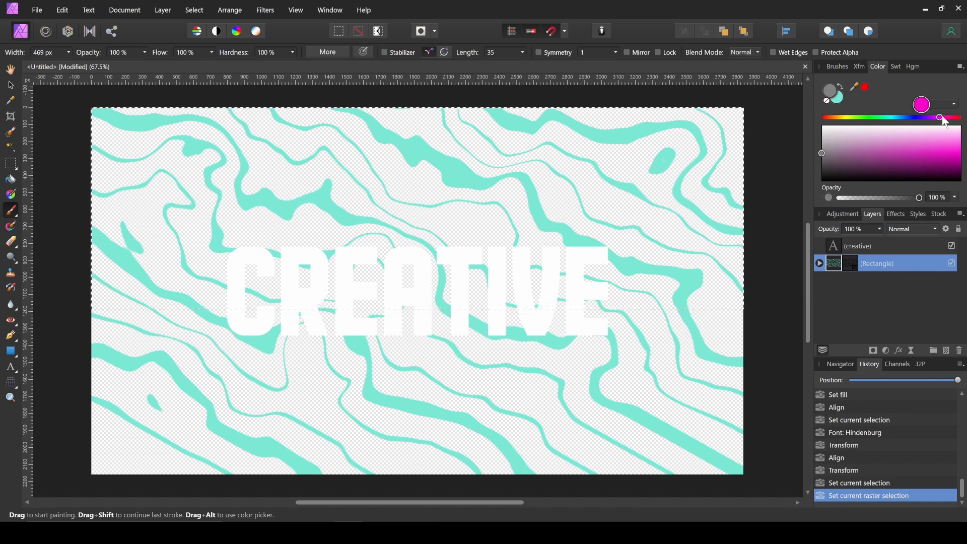
pyautogui.click(827, 101)
pyautogui.click(836, 100)
pyautogui.click(940, 118)
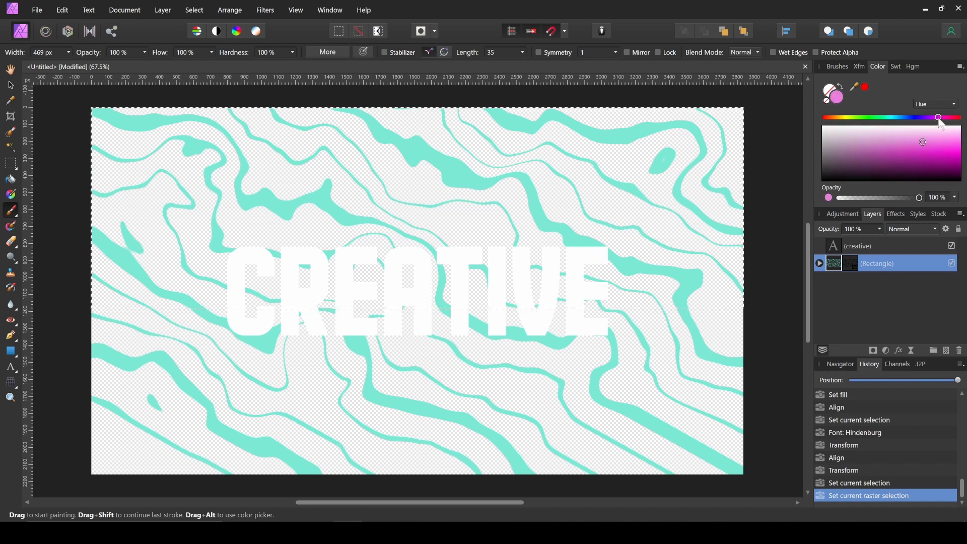
pyautogui.moveTo(925, 145); pyautogui.dragTo(933, 149)
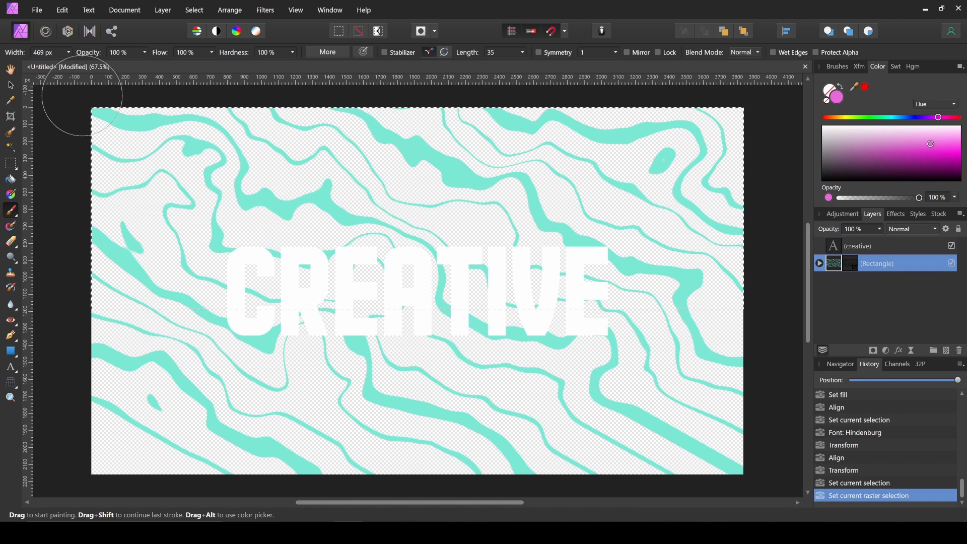
# Paint all the stripes inside the marquee pink-magenta with the 469 px brush.
pyautogui.moveTo(526, 113)
pyautogui.mouseDown()
pyautogui.moveTo(730, 119)
pyautogui.moveTo(404, 173)
pyautogui.mouseUp()
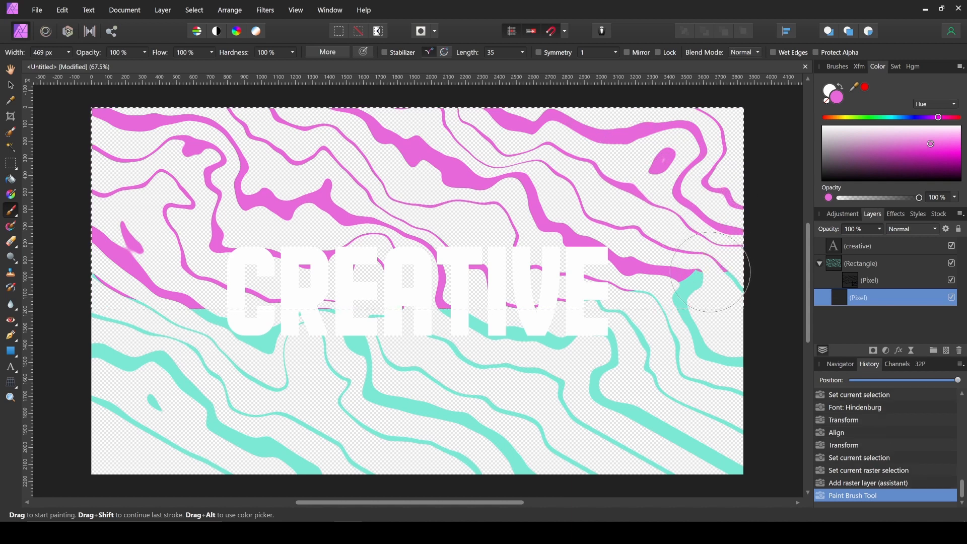
pyautogui.moveTo(710, 272); pyautogui.dragTo(707, 288)
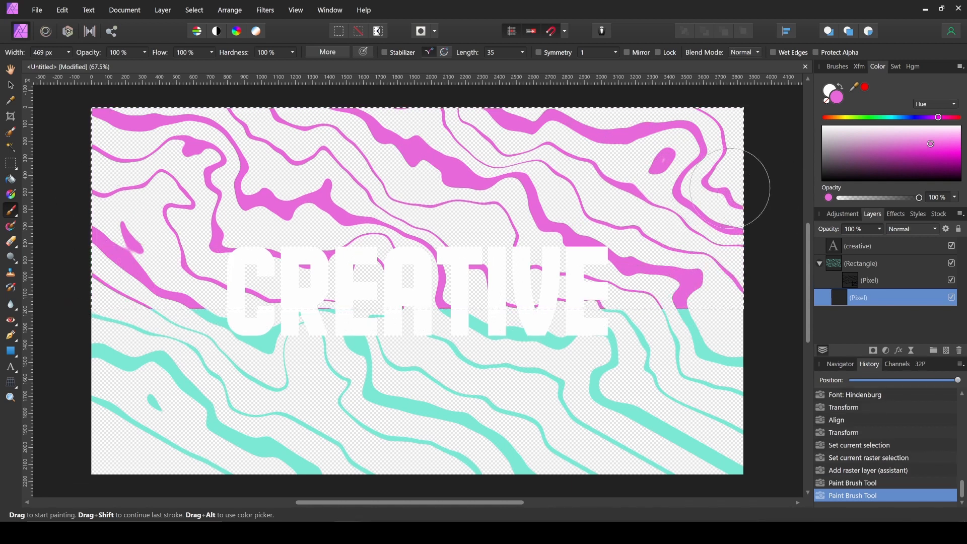
pyautogui.moveTo(664, 168); pyautogui.dragTo(706, 176)
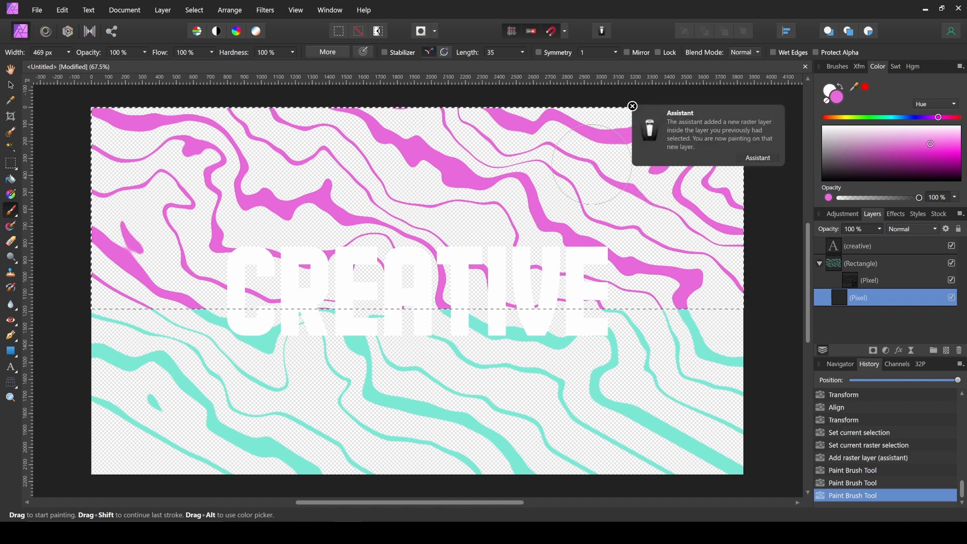
pyautogui.click(634, 106)
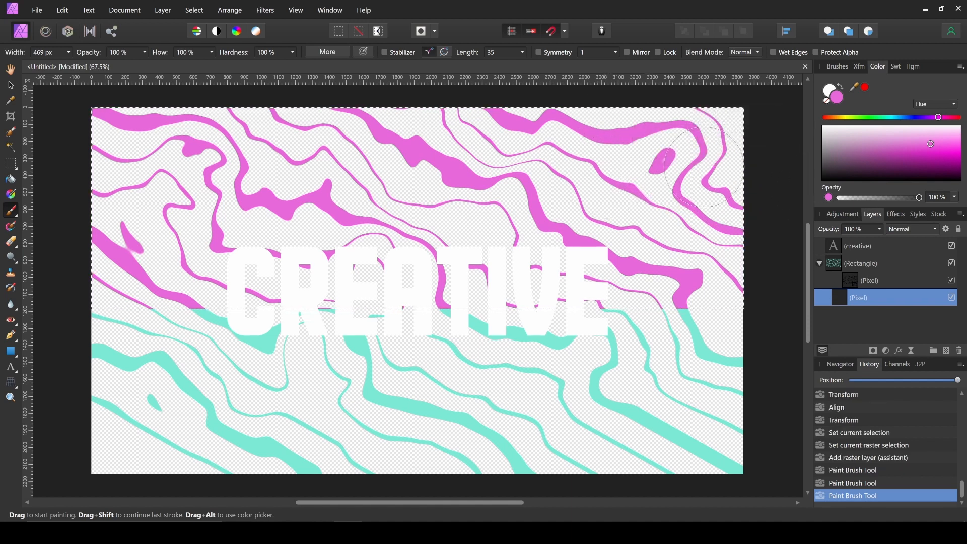
pyautogui.moveTo(631, 223); pyautogui.dragTo(617, 226)
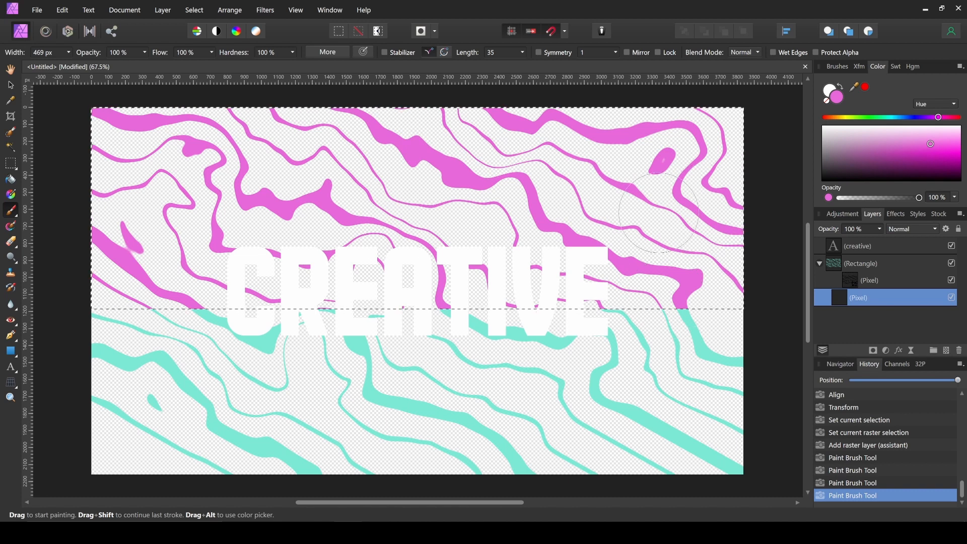
pyautogui.moveTo(101, 175); pyautogui.dragTo(479, 251)
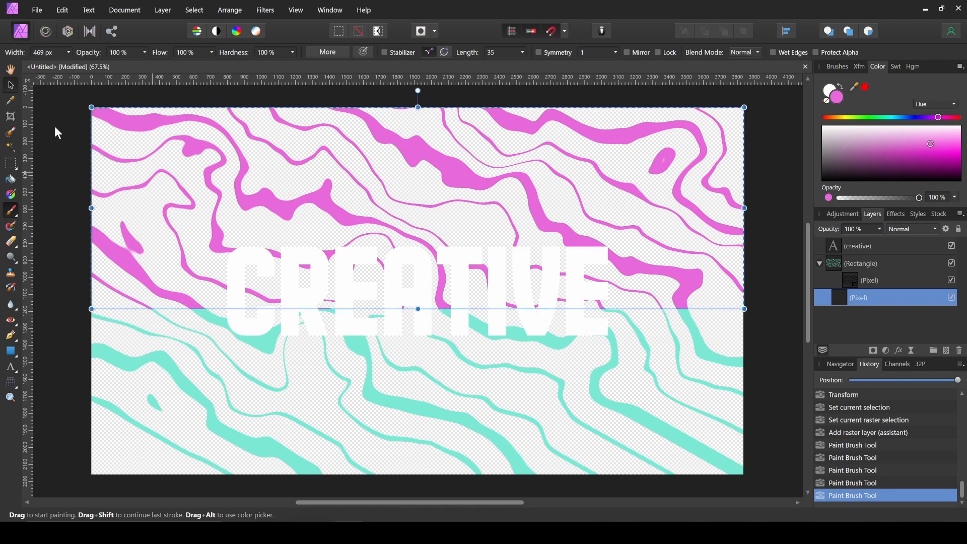
# Clear the marquee selection and group the "creative" text with the masked rectangle.
pyautogui.press('v')
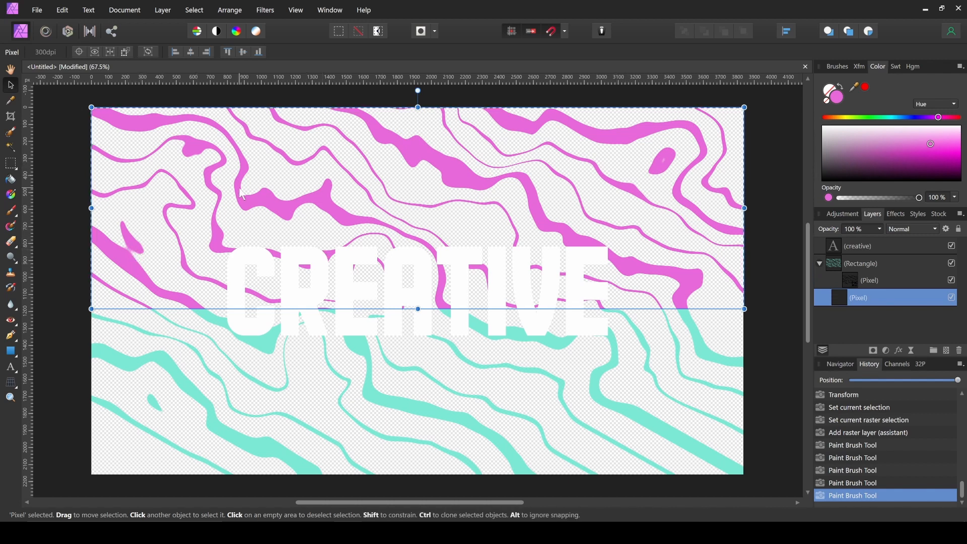
pyautogui.hotkey('ctrl', 'd')
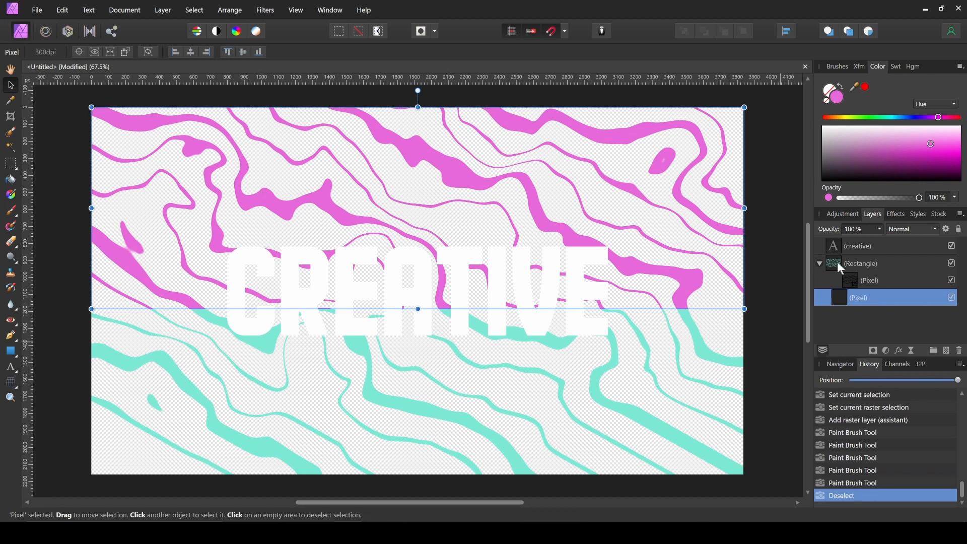
pyautogui.click(819, 264)
pyautogui.click(845, 246)
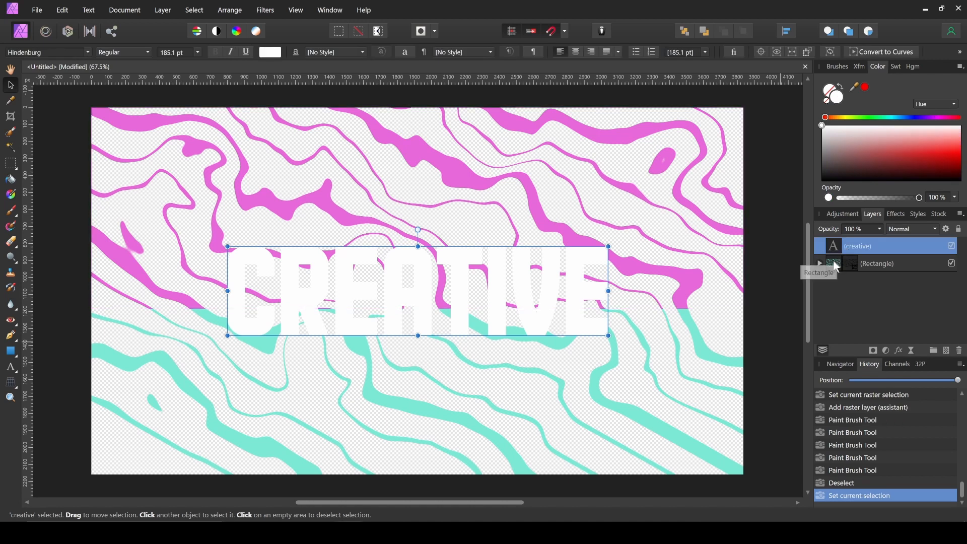
pyautogui.keyDown('shift'); pyautogui.click(836, 266); pyautogui.keyUp('shift')
pyautogui.hotkey('ctrl', 'g')
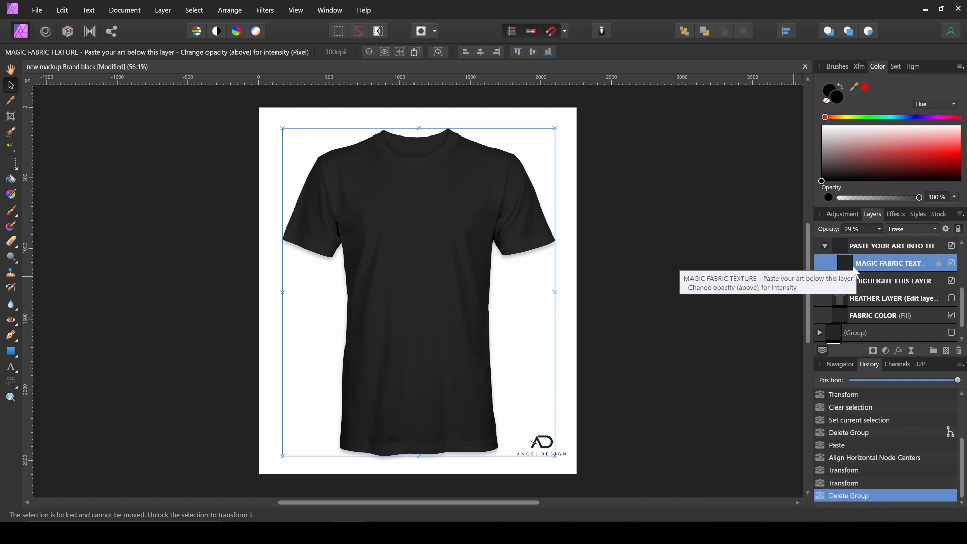
# Paste the artwork group into the black T-shirt mockup and place it on the chest, horizontally centred and scaled to about 820 px wide.
pyautogui.hotkey('ctrl', 'v')
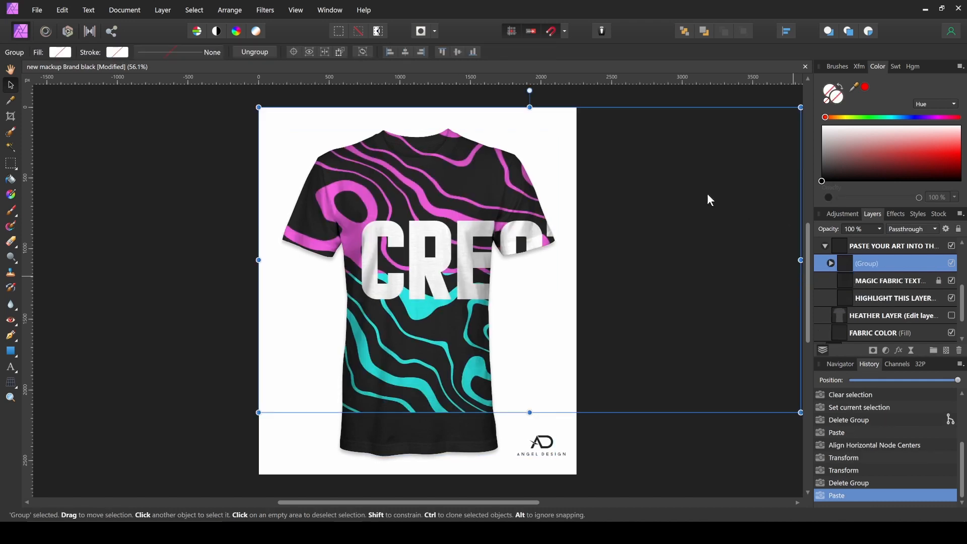
pyautogui.click(404, 52)
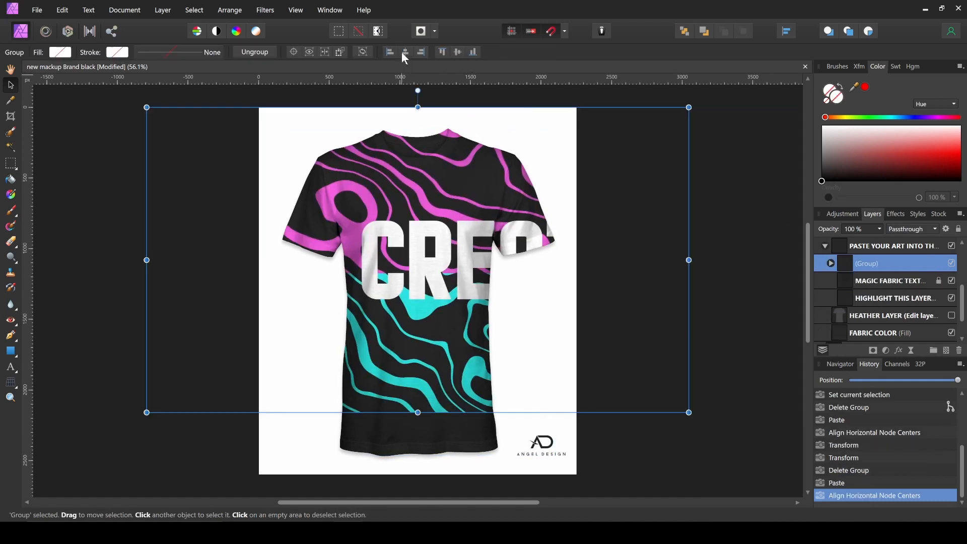
pyautogui.moveTo(690, 413); pyautogui.dragTo(468, 329)
pyautogui.moveTo(419, 272); pyautogui.dragTo(413, 230)
pyautogui.click(661, 235)
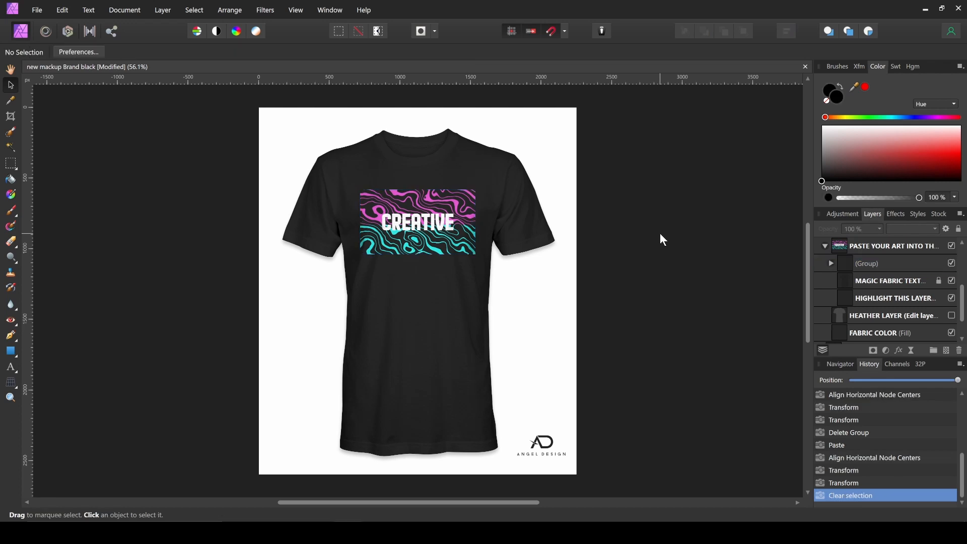